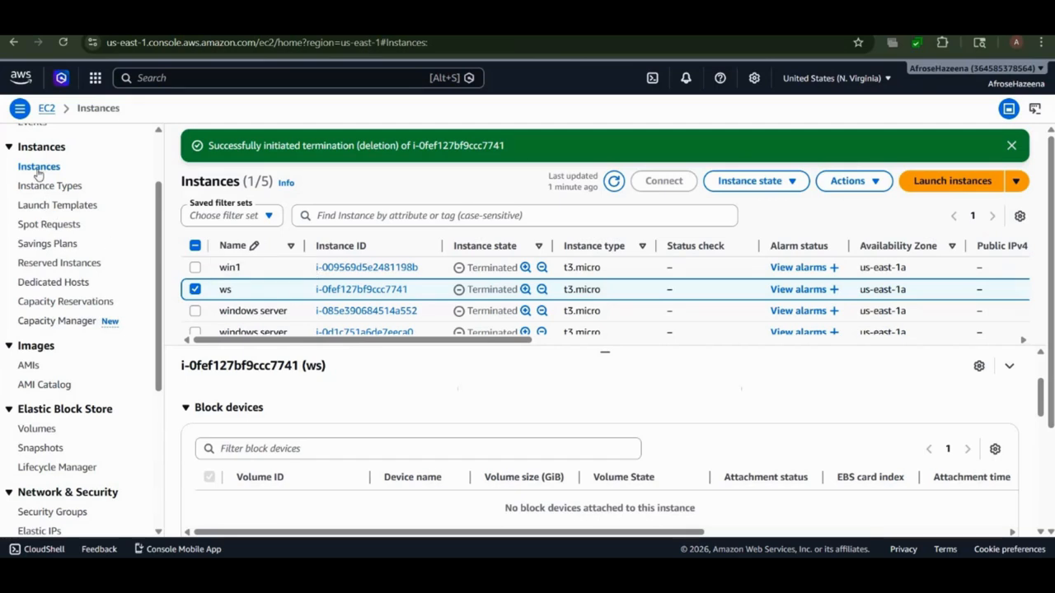
Start launching a new EC2 instance and name it "windows server1".
left_click(937, 183)
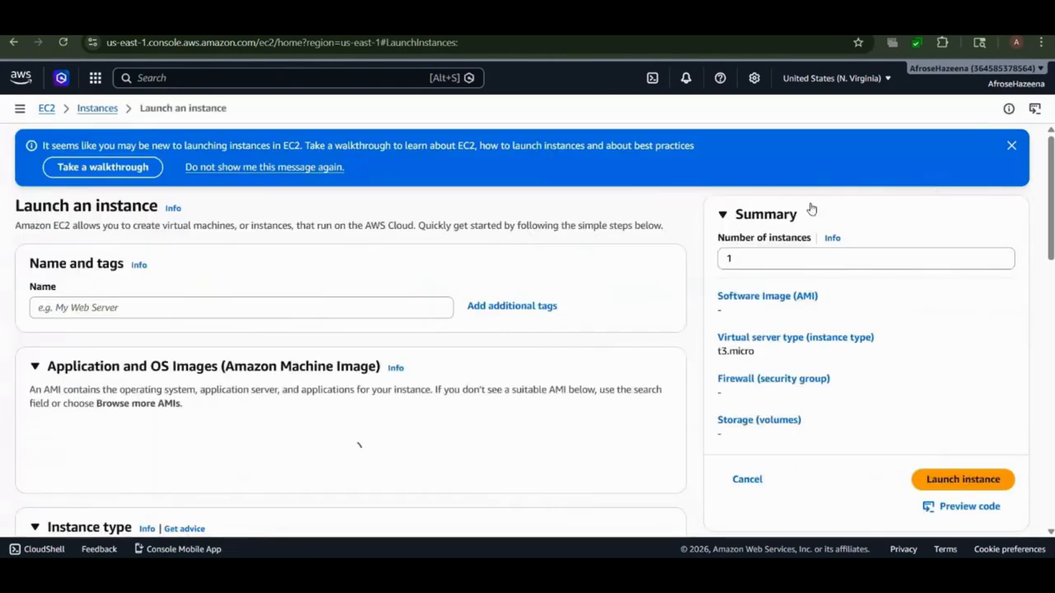
left_click(317, 304)
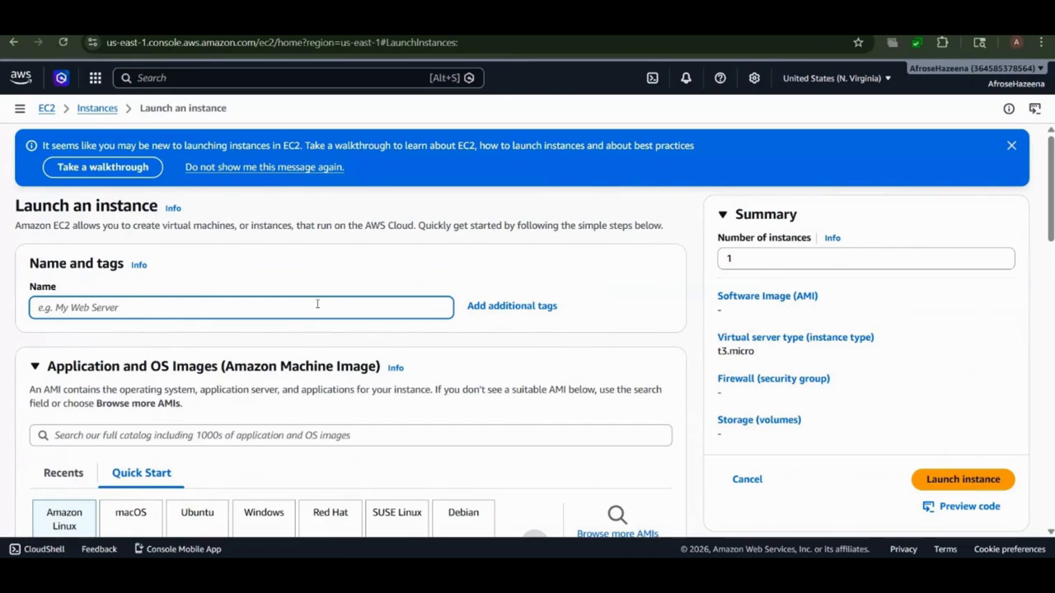
type("windows")
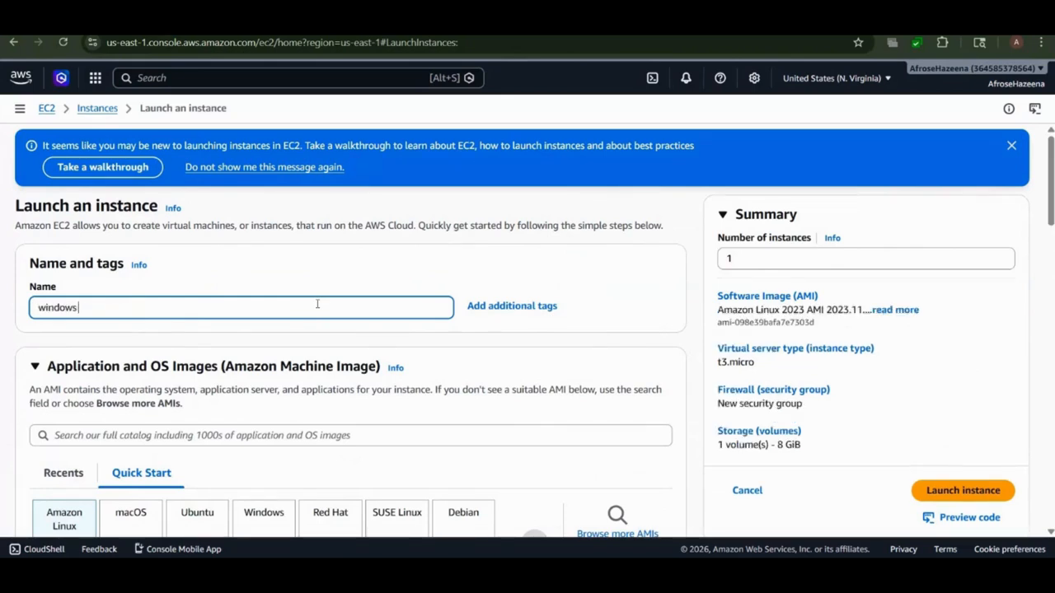
type(" server1")
Choose the Windows image Microsoft Windows Server 2022 Base for the instance.
scroll(317, 305, "down", 3)
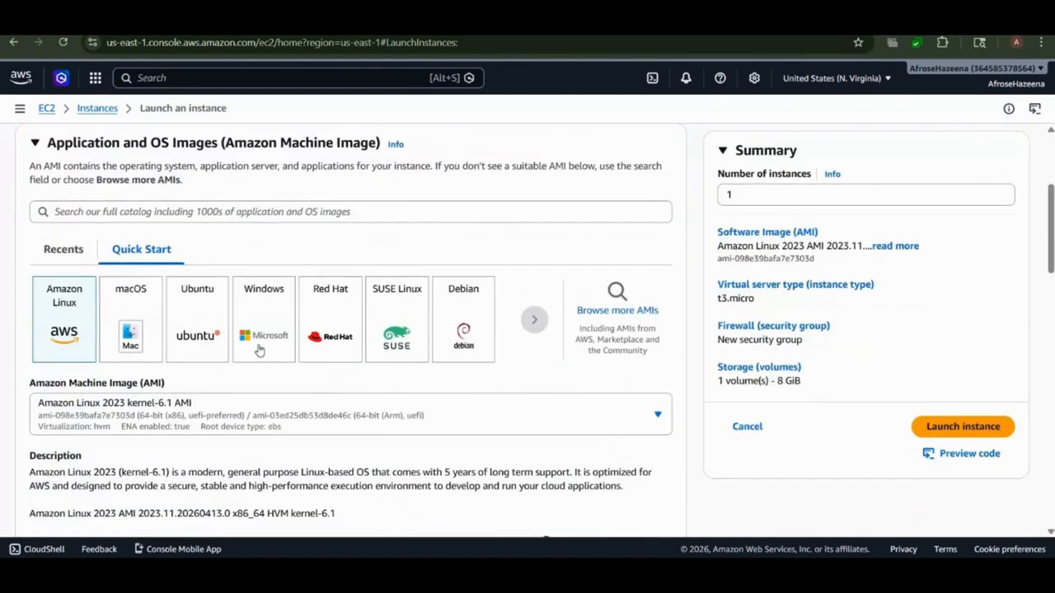
left_click(259, 349)
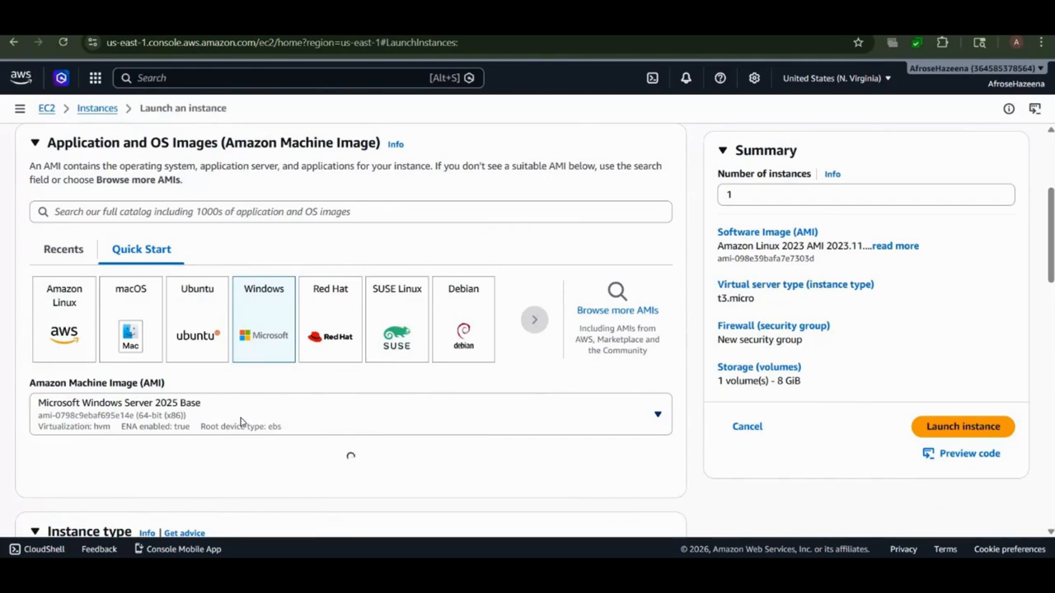
left_click(242, 422)
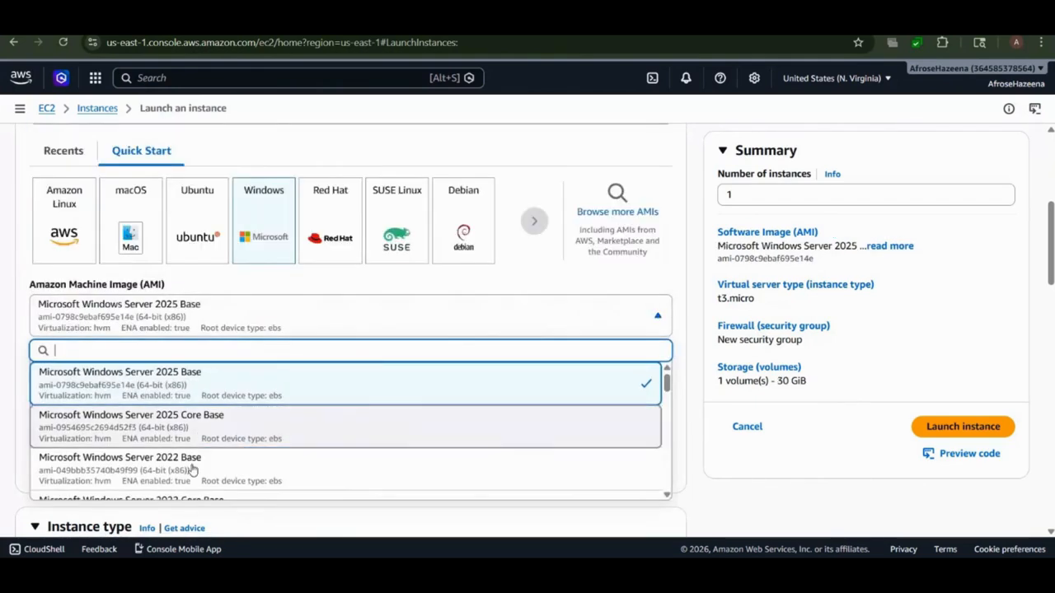
left_click(193, 467)
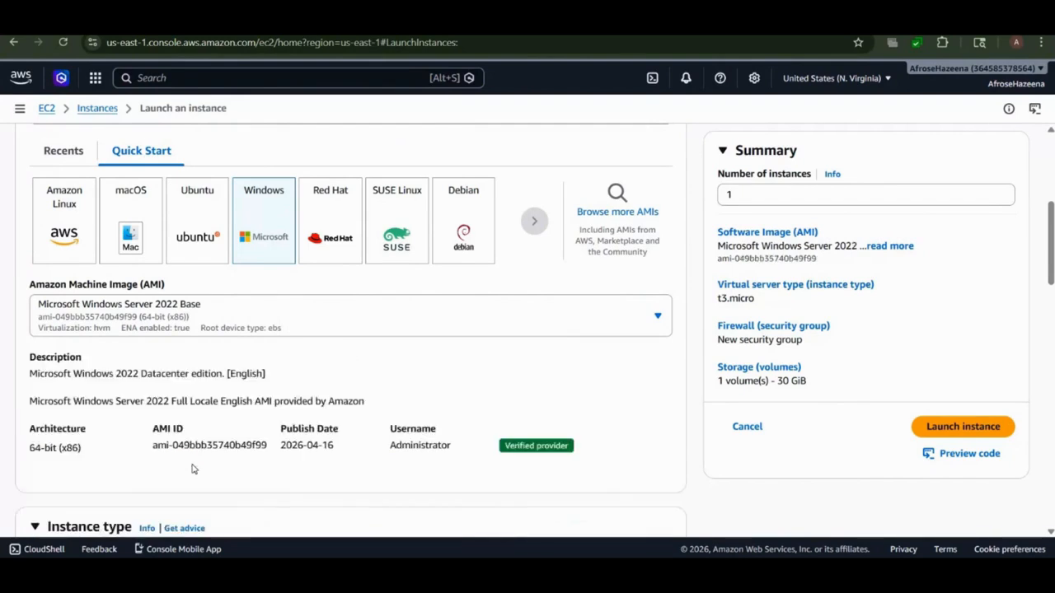
Keep the t3.micro instance type and assign the existing key pair "first key" for login.
scroll(192, 468, "down", 2)
scroll(192, 468, "down", 1)
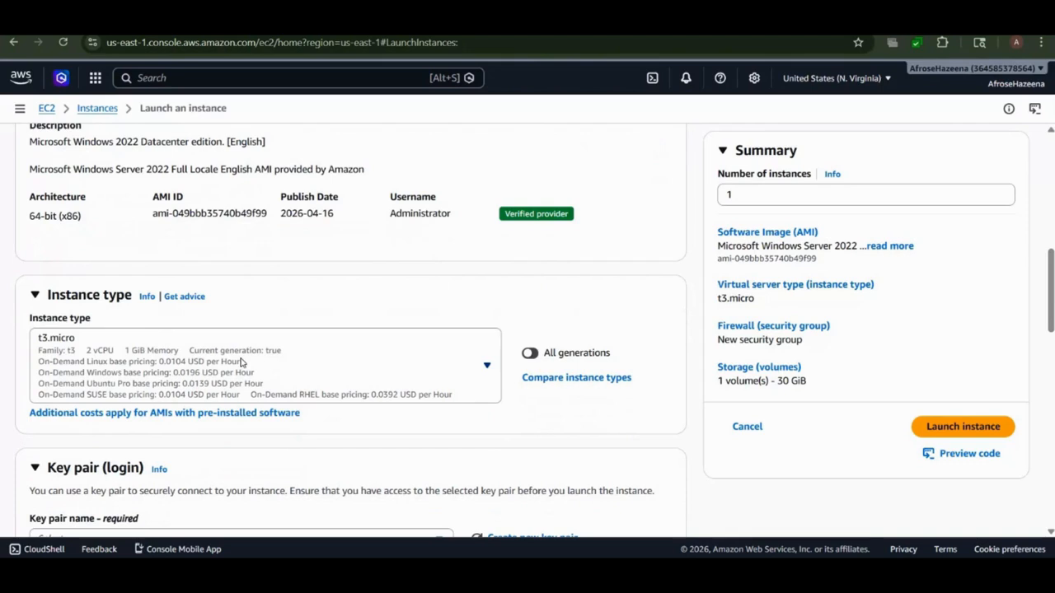
scroll(205, 336, "down", 3)
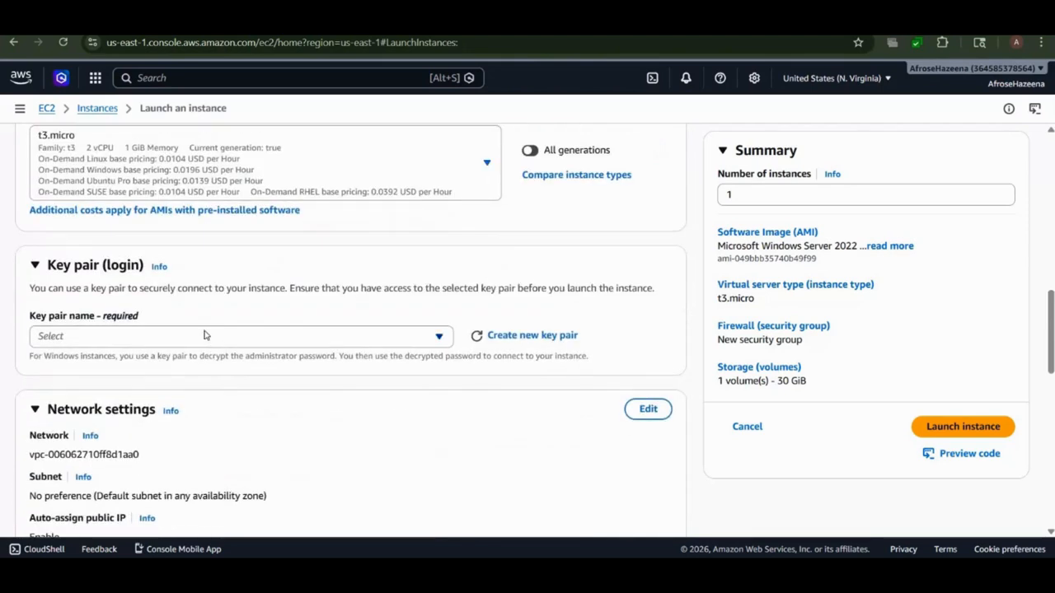
left_click(205, 337)
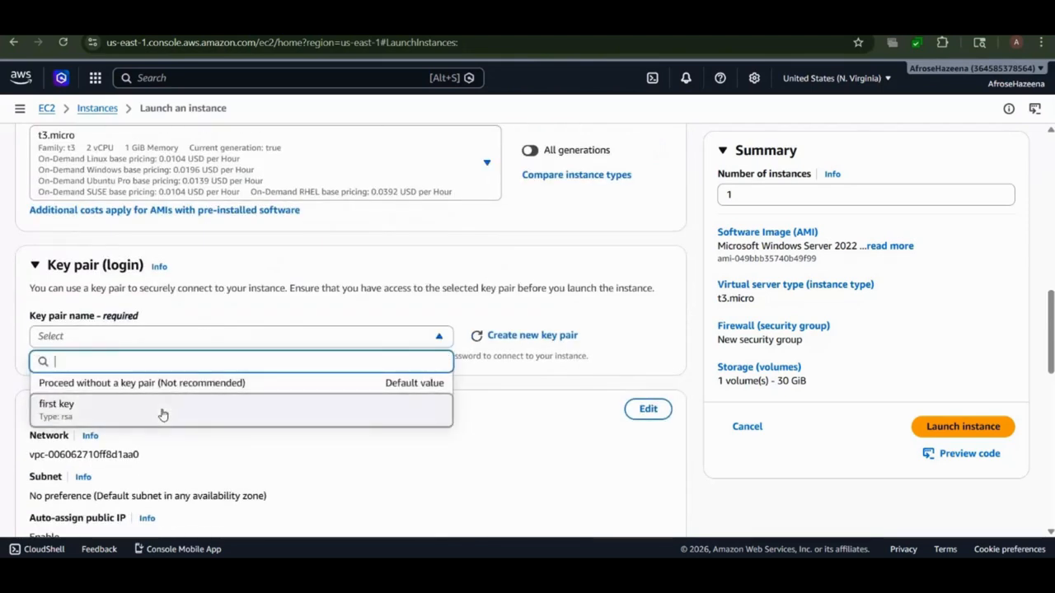
left_click(163, 415)
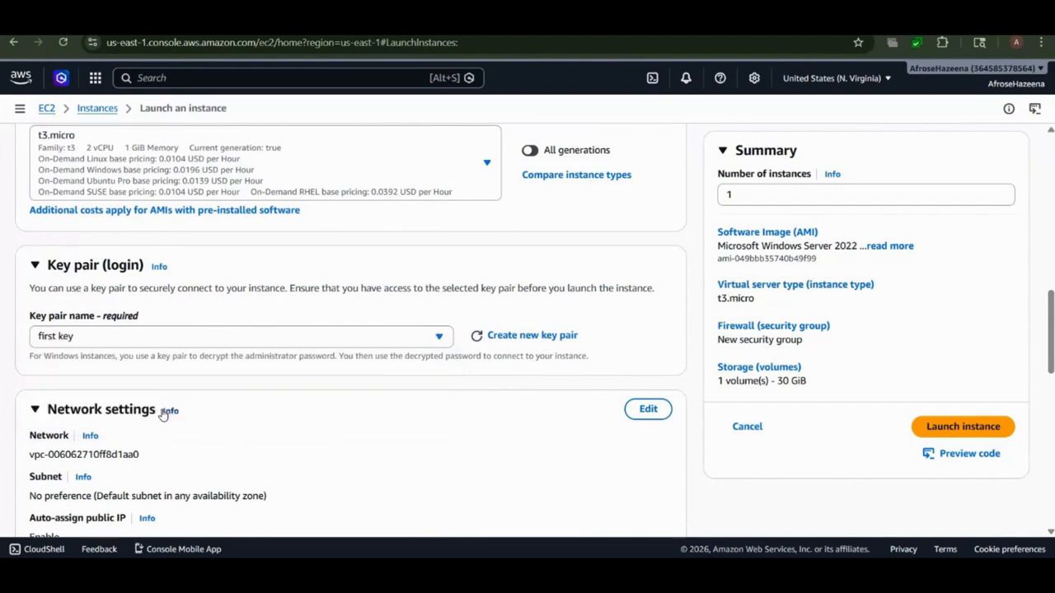
Edit the network settings to place the instance in availability zone us-east-1a.
scroll(511, 261, "down", 2)
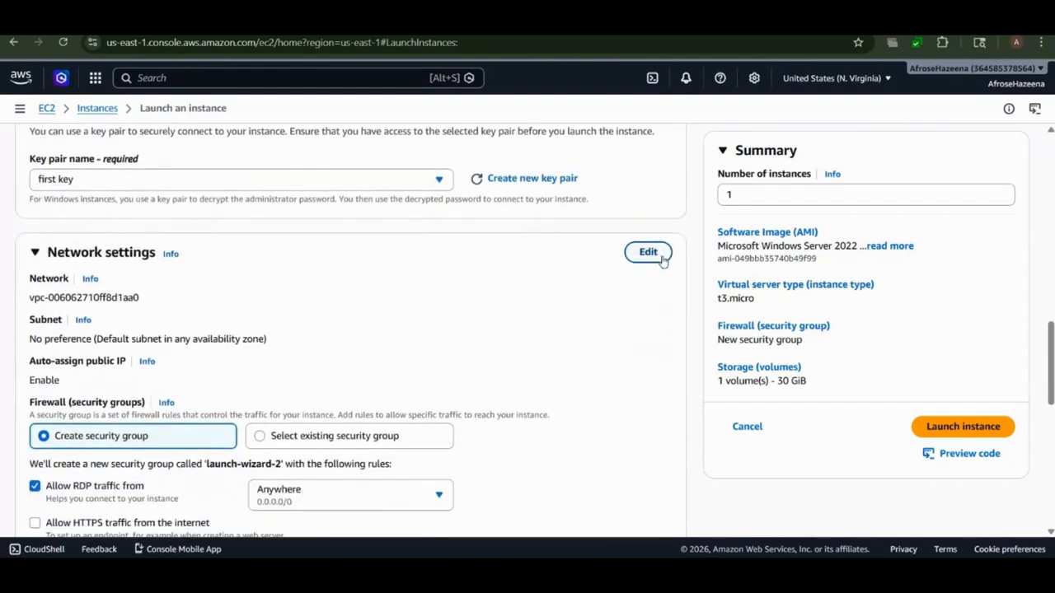
left_click(648, 252)
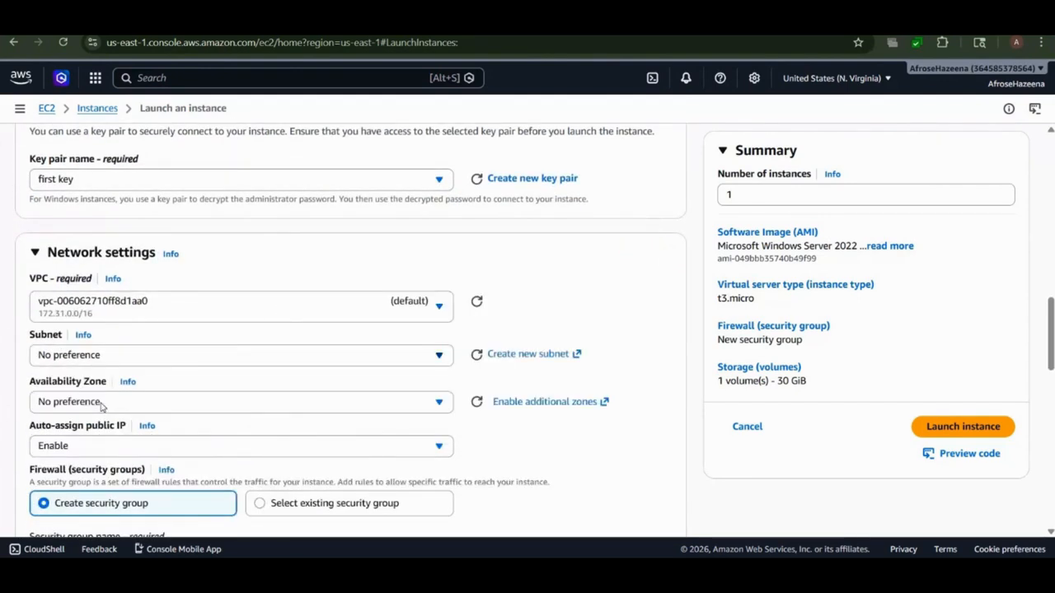
left_click(116, 405)
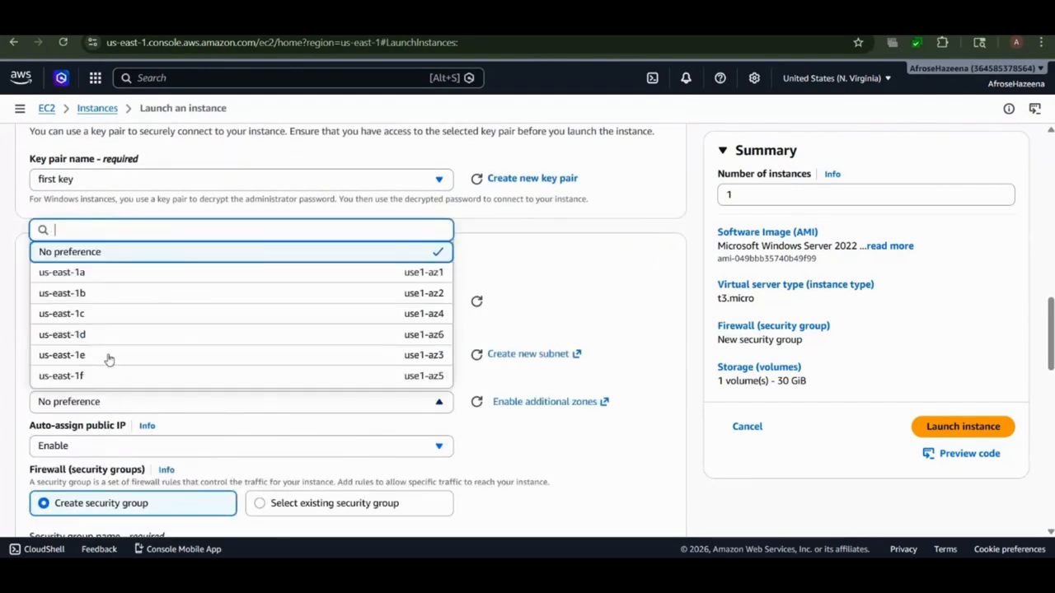
left_click(82, 273)
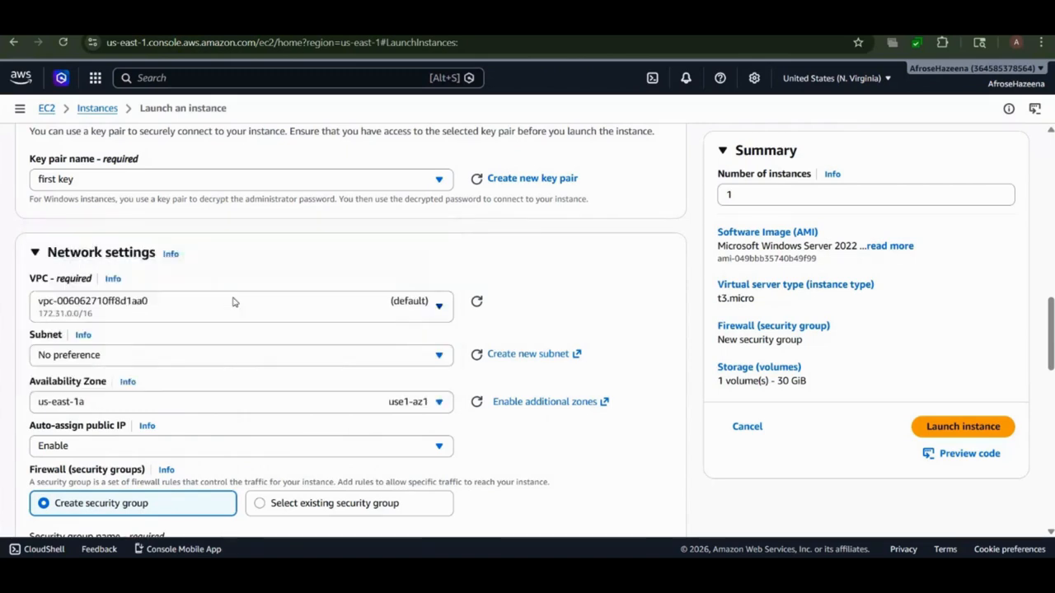
Use an existing security group for the firewall and assign first-sg.
scroll(233, 302, "down", 3)
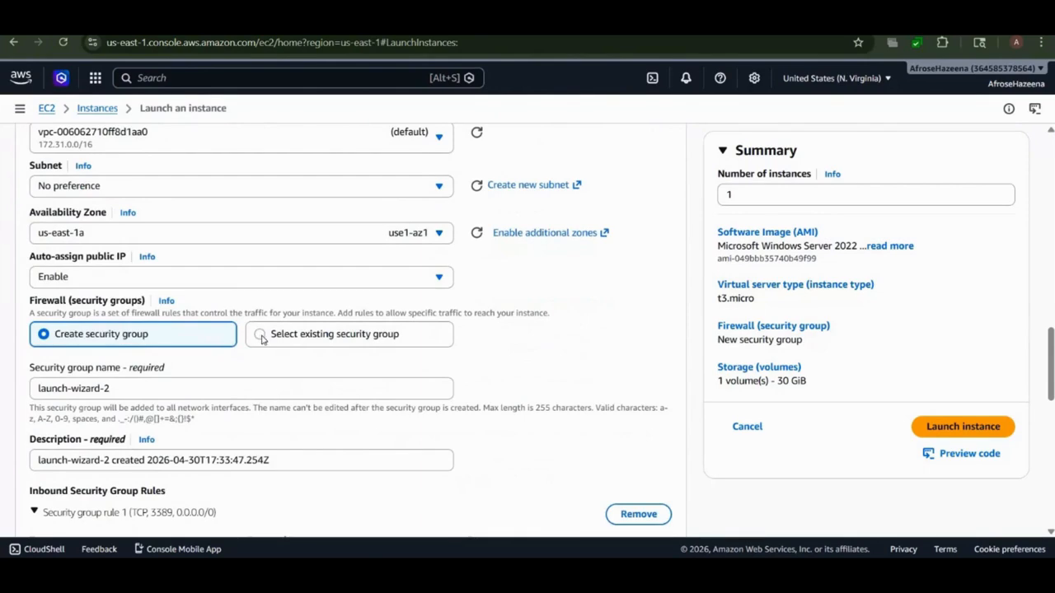
left_click(260, 336)
scroll(265, 334, "down", 1)
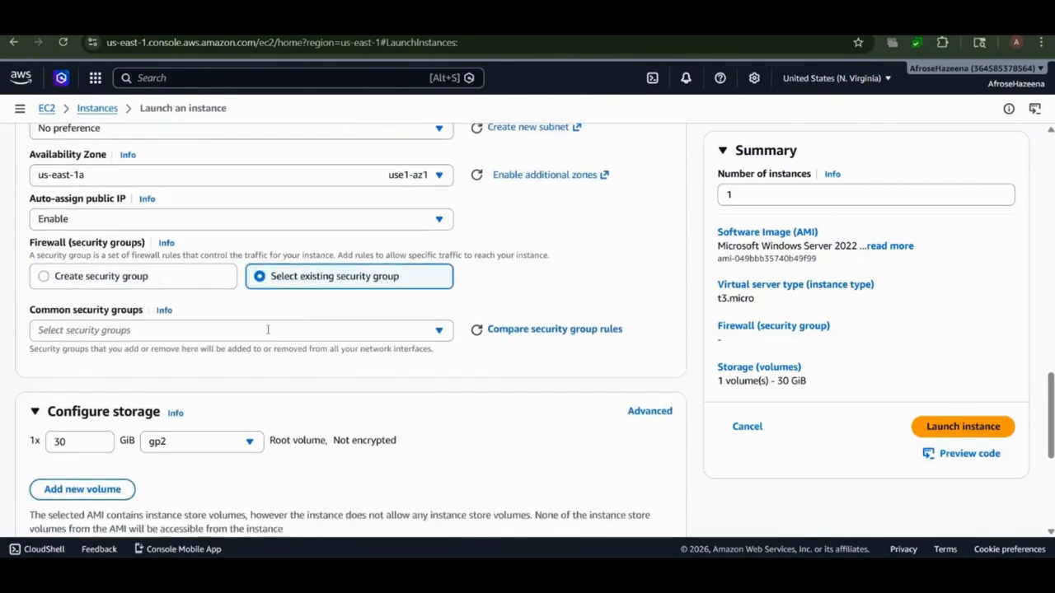
left_click(285, 314)
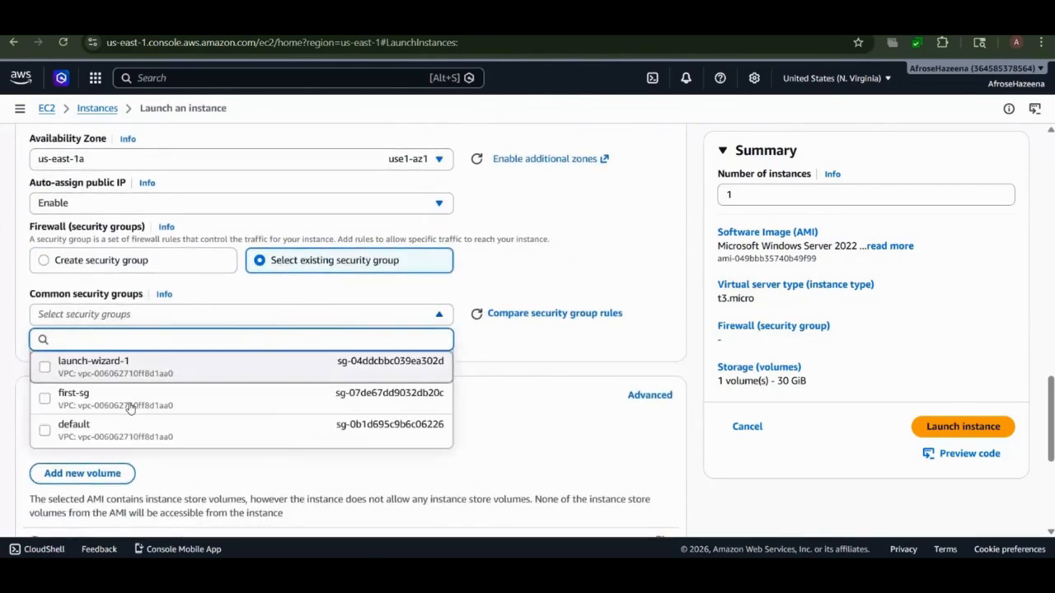
left_click(129, 403)
Launch the configured instance and return to the instances list.
scroll(129, 406, "down", 2)
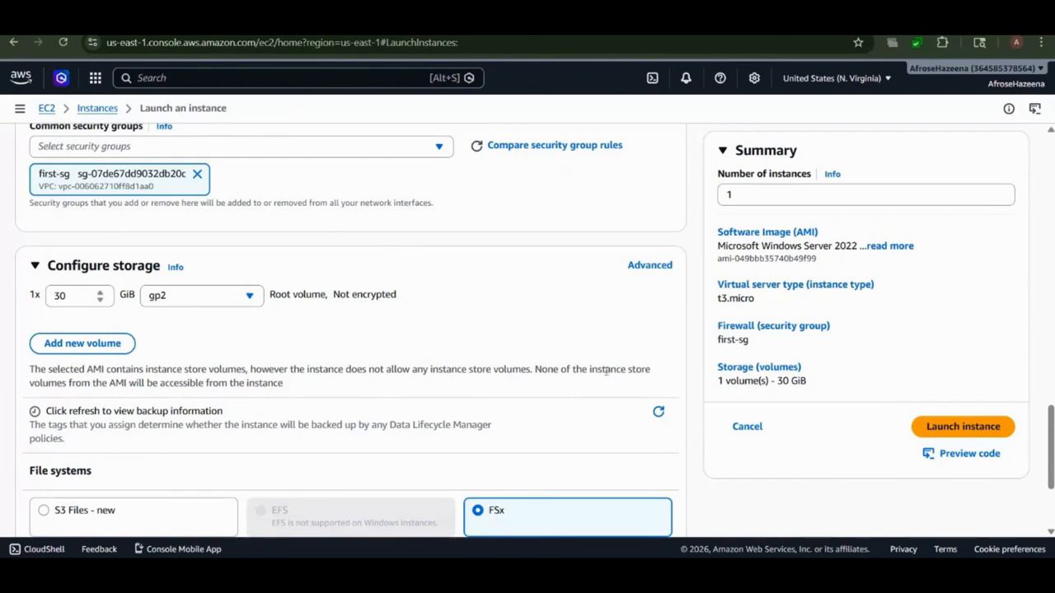
left_click(933, 428)
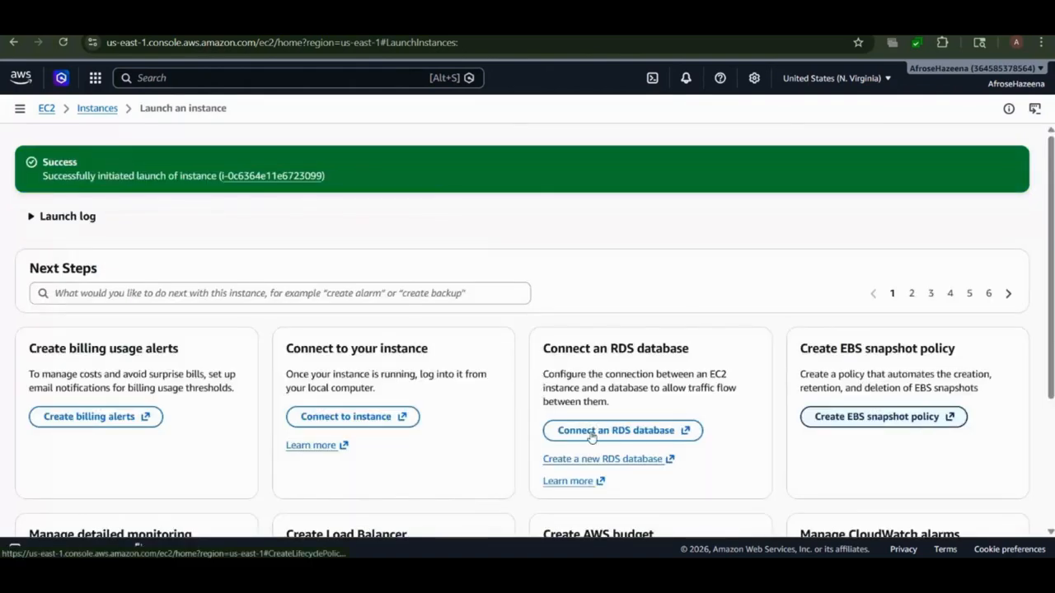
left_click(93, 112)
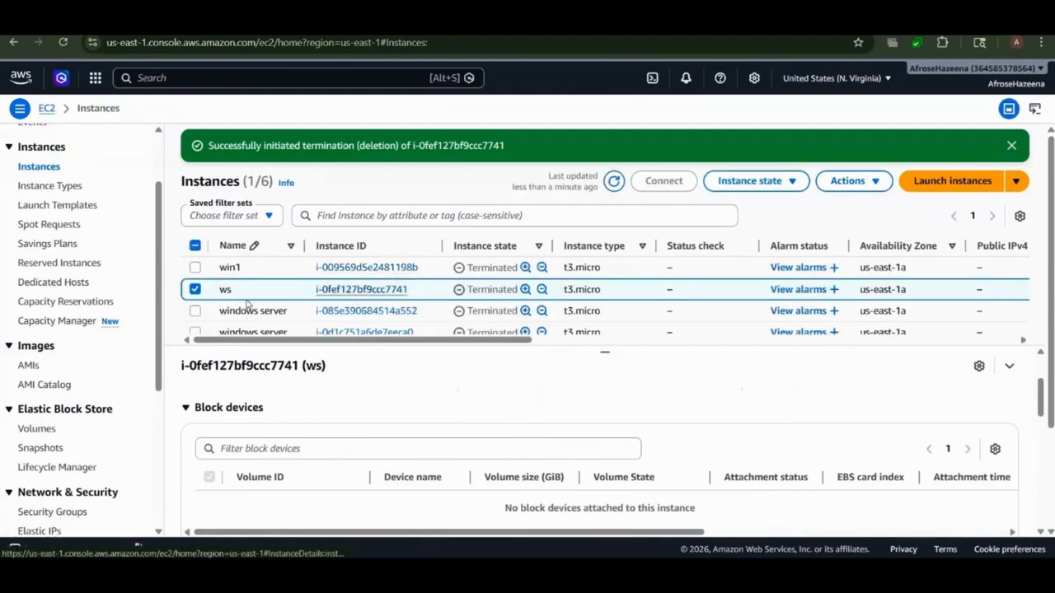
Deselect the ws instance, select windows server1 instead, and check its status and public address columns.
left_click(195, 290)
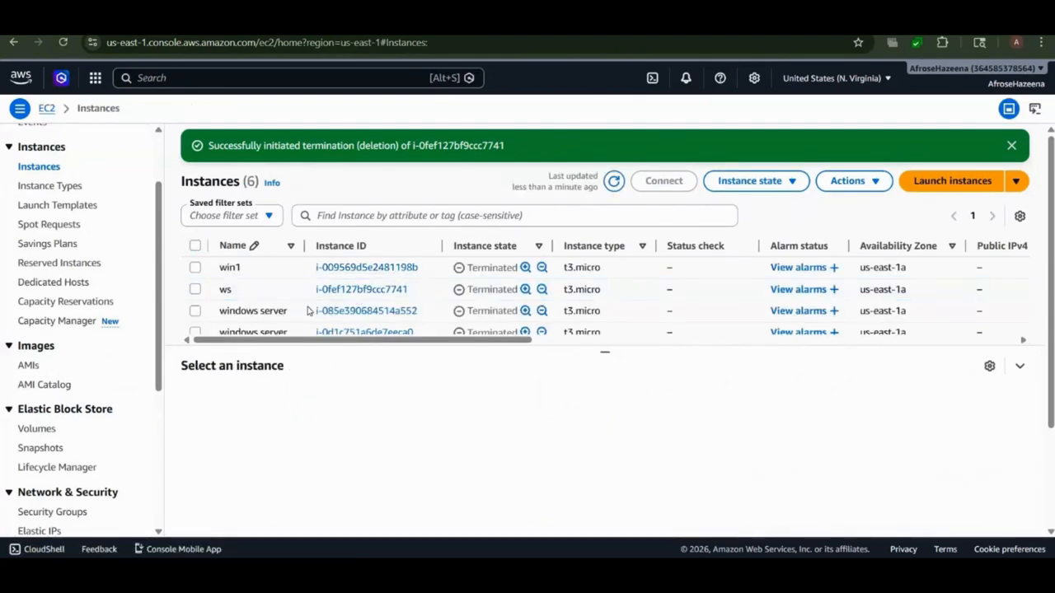
scroll(211, 297, "down", 1)
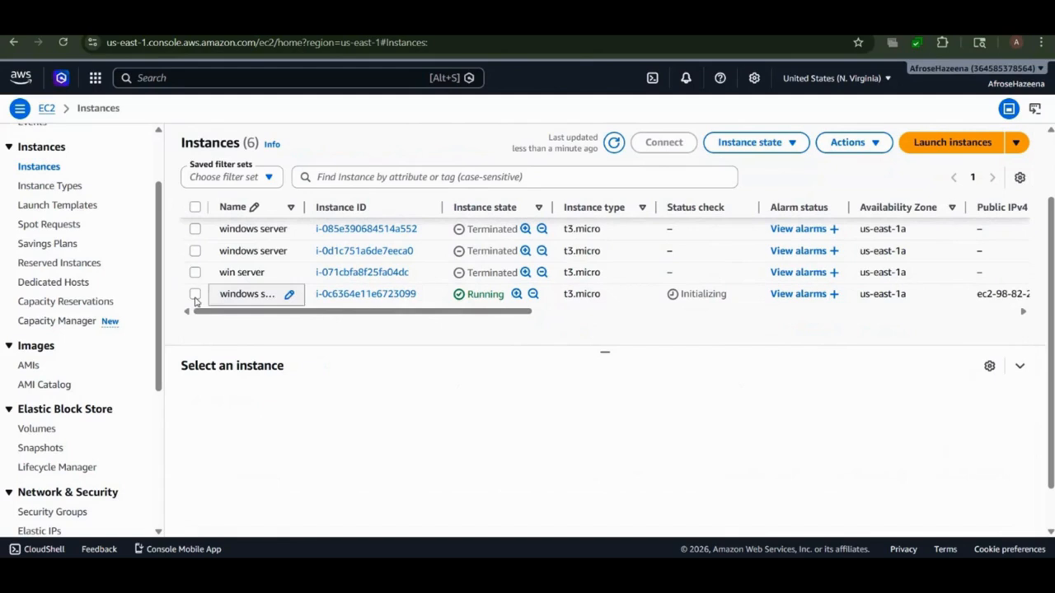
left_click(244, 290)
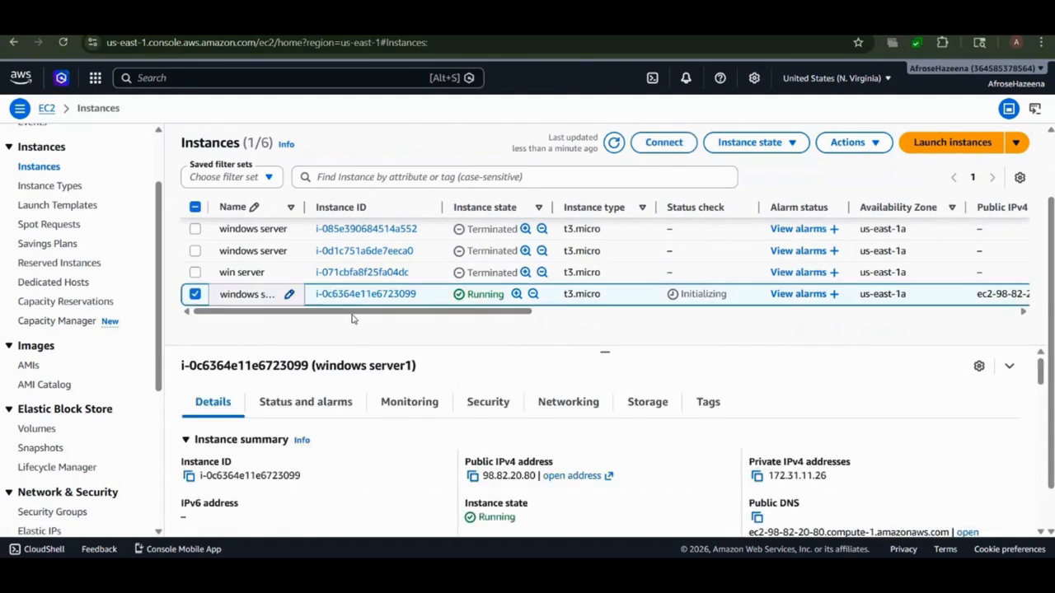
scroll(447, 316, "right", 3)
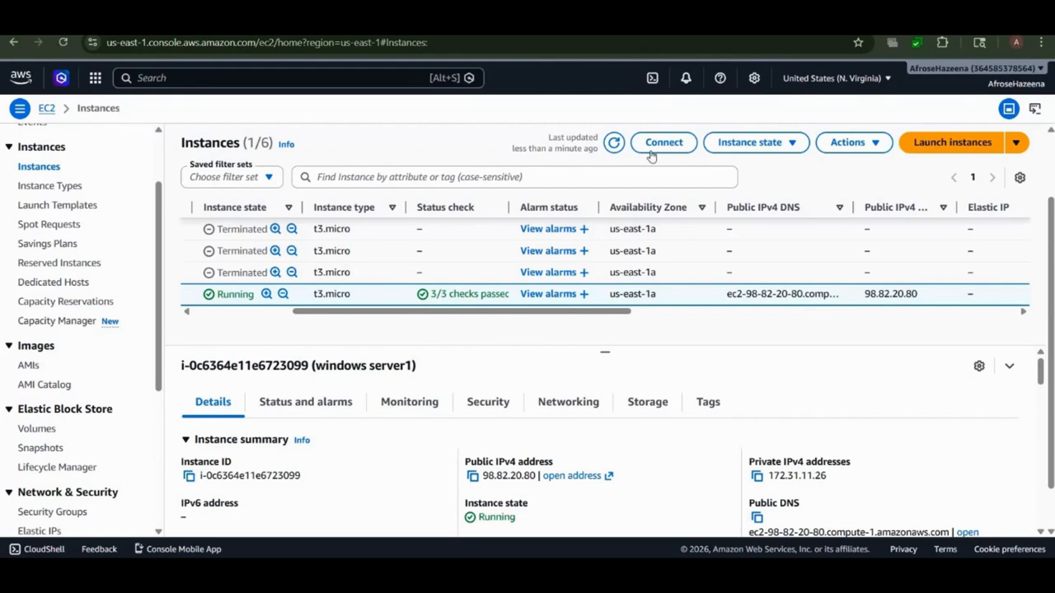
scroll(366, 303, "left", 5)
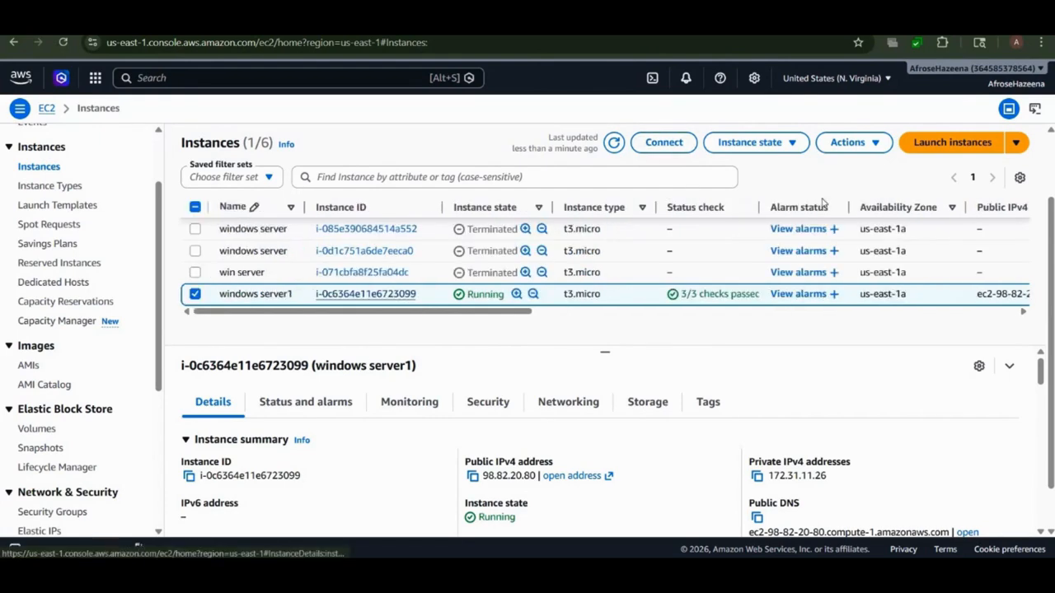
Open the RDP client connection details for windows server1 and request its Windows administrator password.
left_click(676, 144)
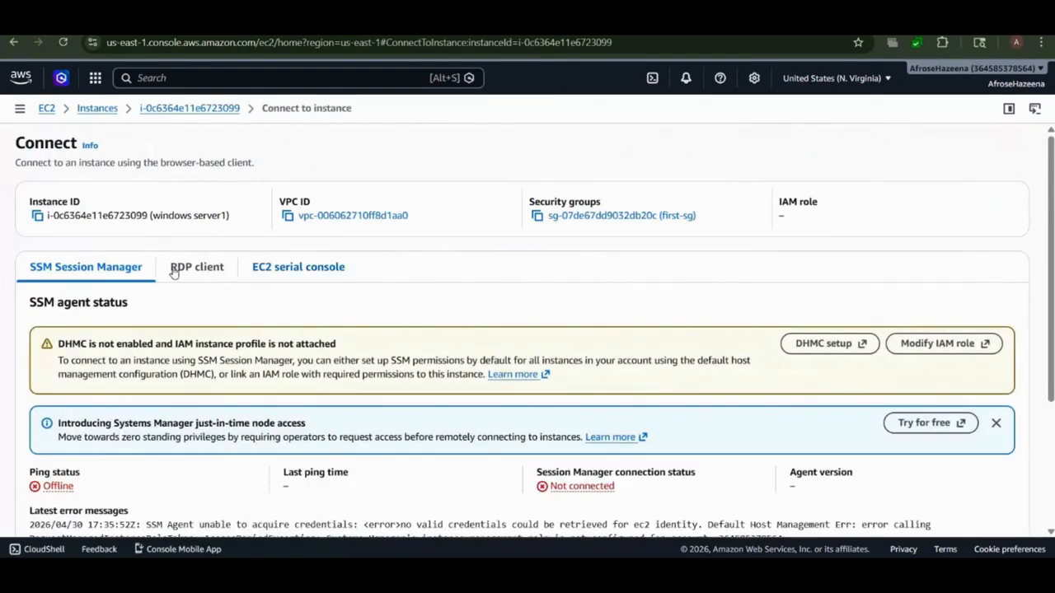
left_click(174, 270)
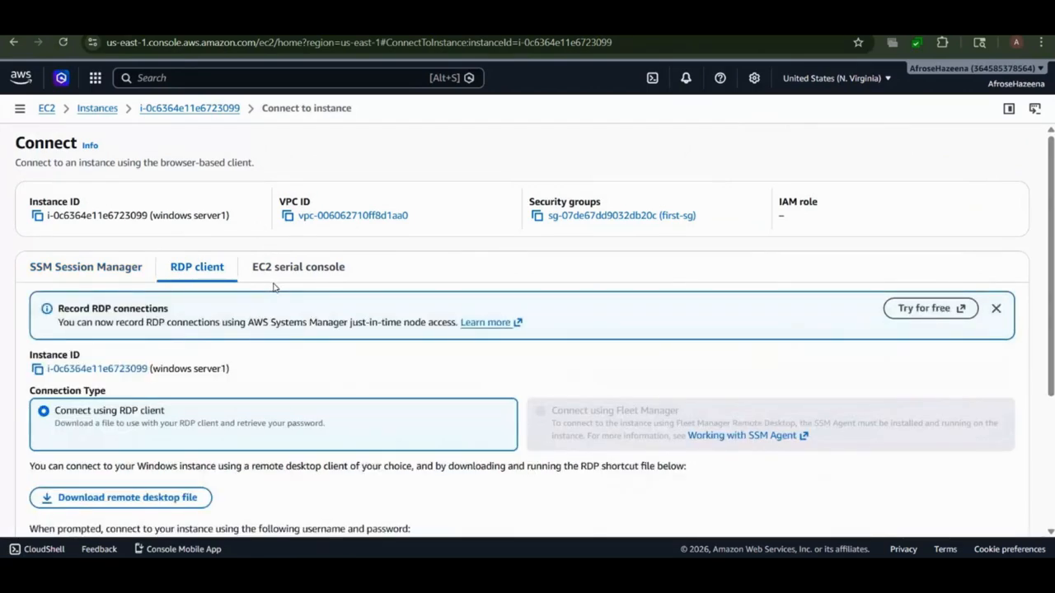
scroll(275, 288, "down", 3)
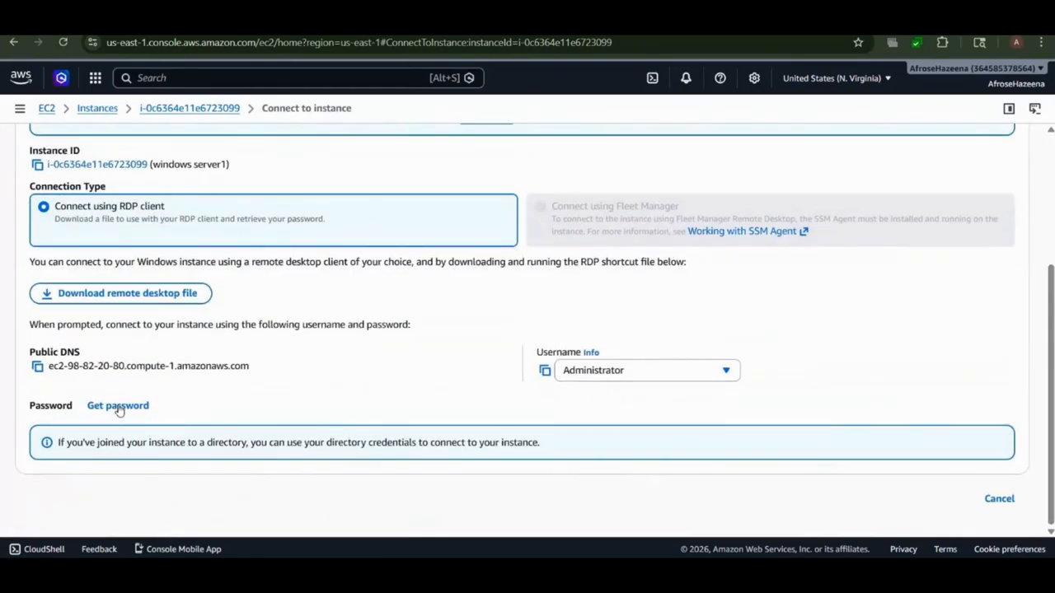
left_click(118, 406)
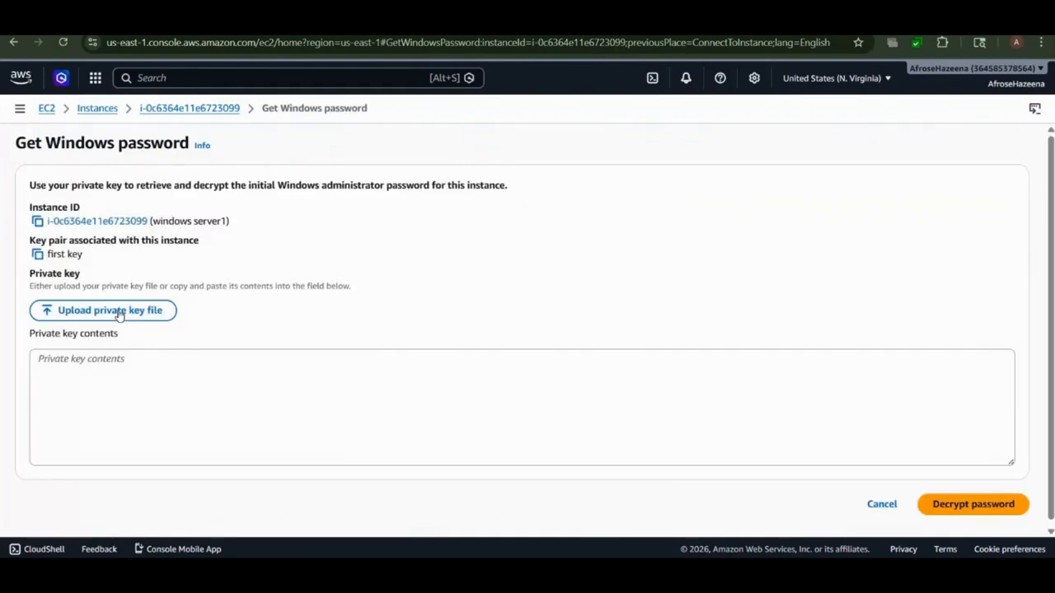
Upload the private key file first key.pem from the AWS folder and decrypt the Windows administrator password.
left_click(120, 313)
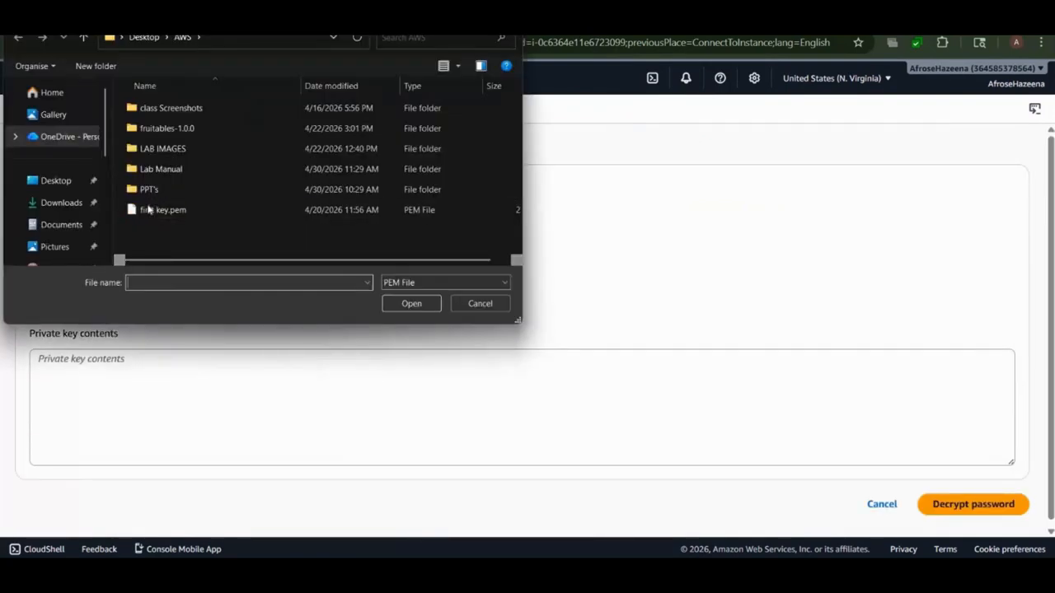
left_click(152, 209)
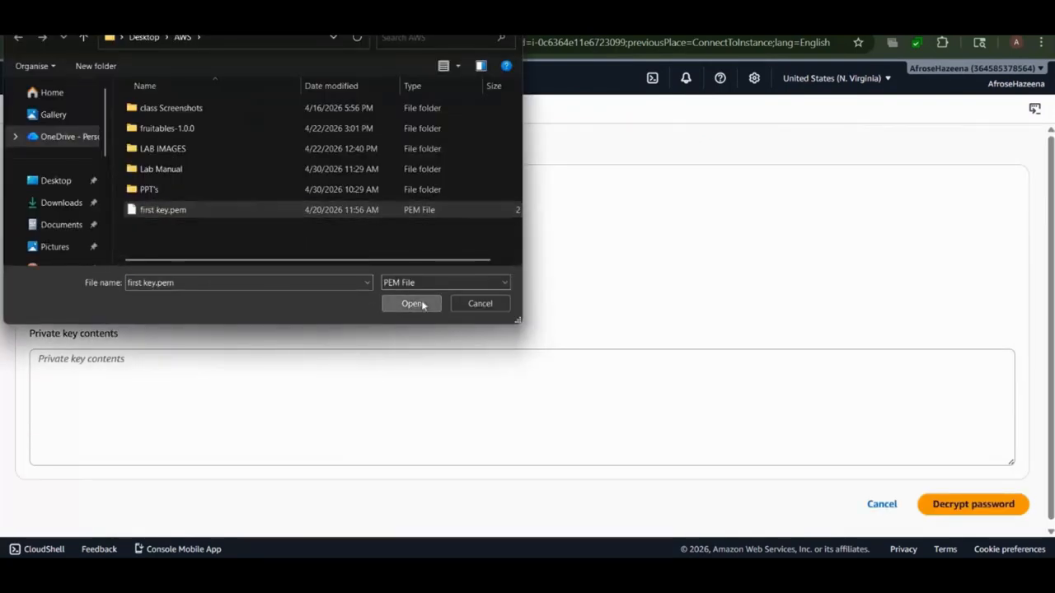
left_click(412, 303)
scroll(401, 385, "down", 1)
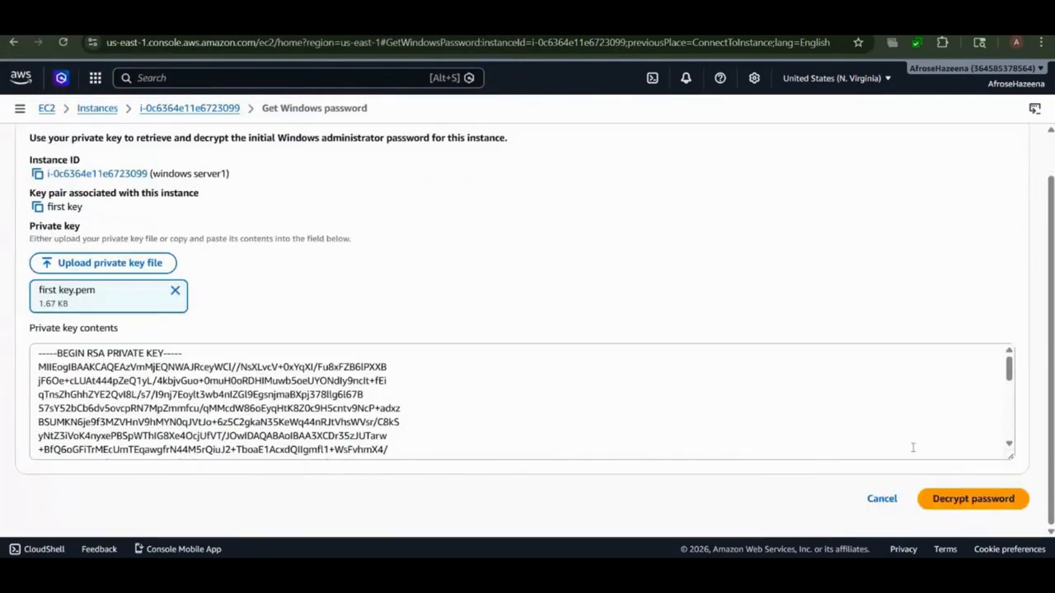
left_click(950, 498)
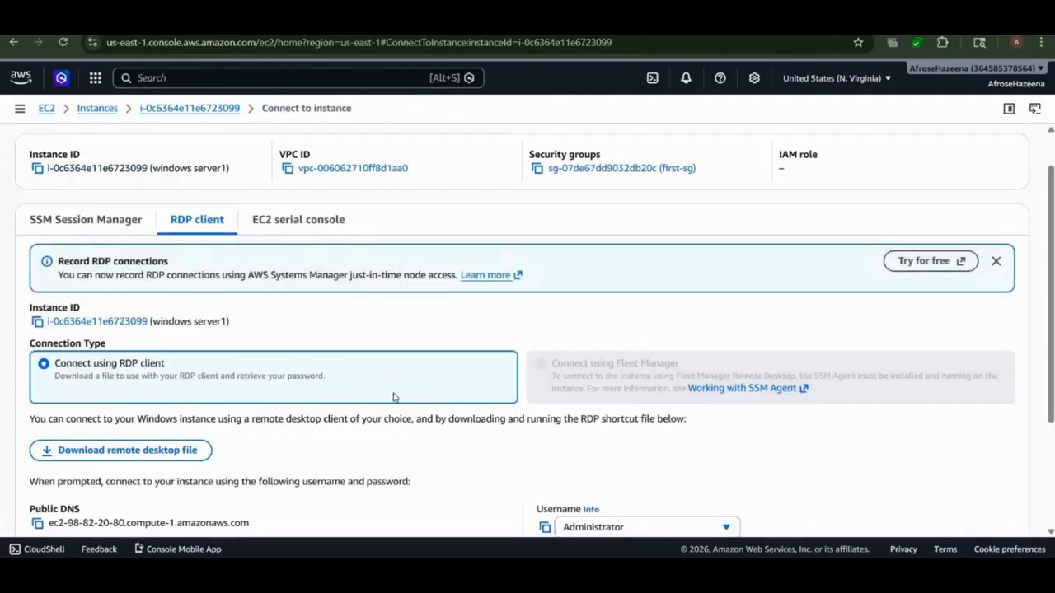
scroll(393, 397, "down", 3)
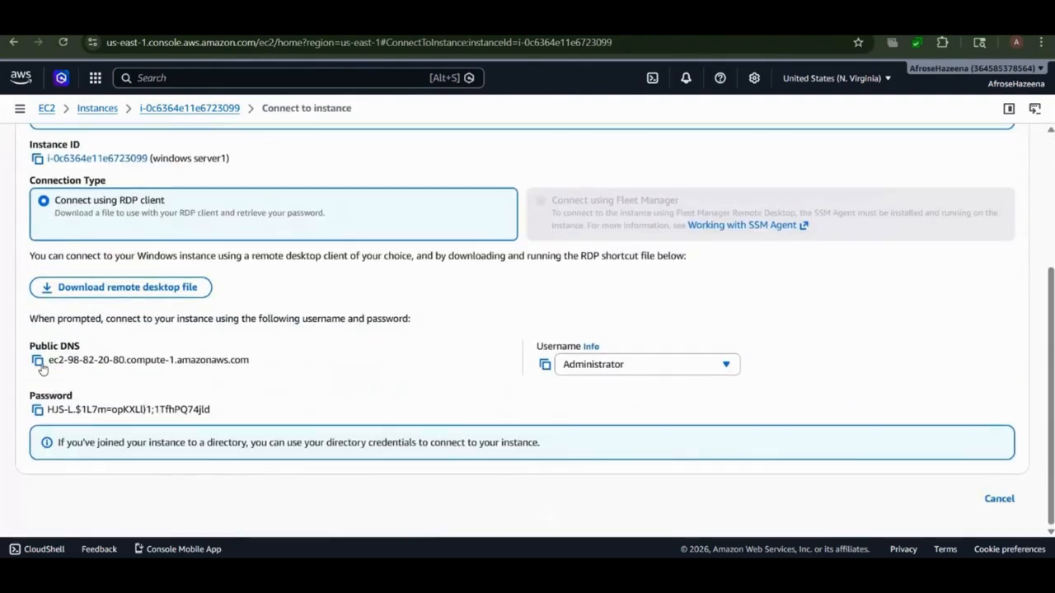
Copy the public DNS of windows server1 and start a Remote Desktop Connection to that address.
left_click(38, 362)
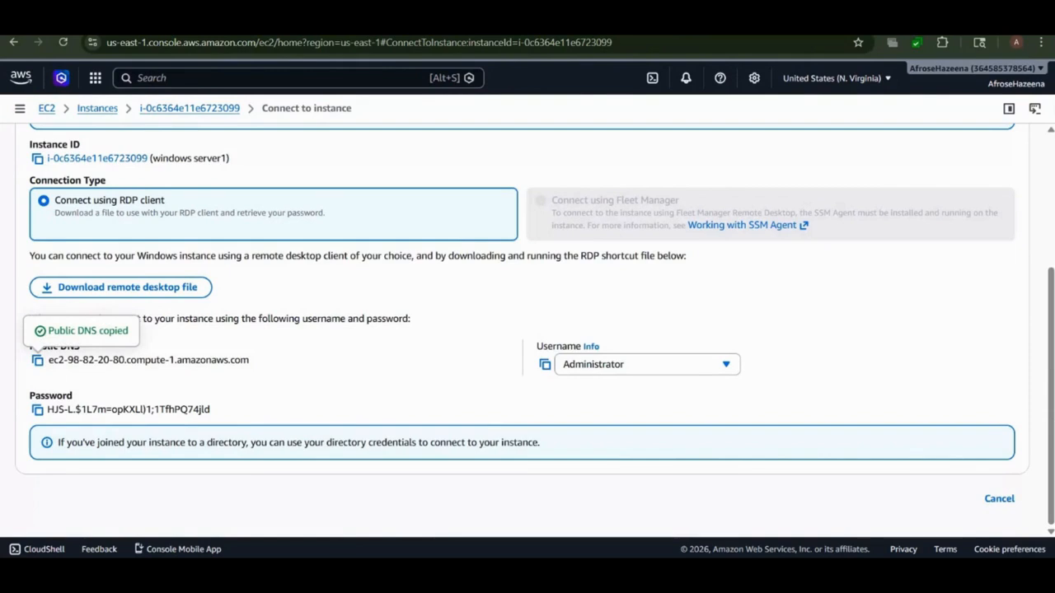
key("super")
type("rem")
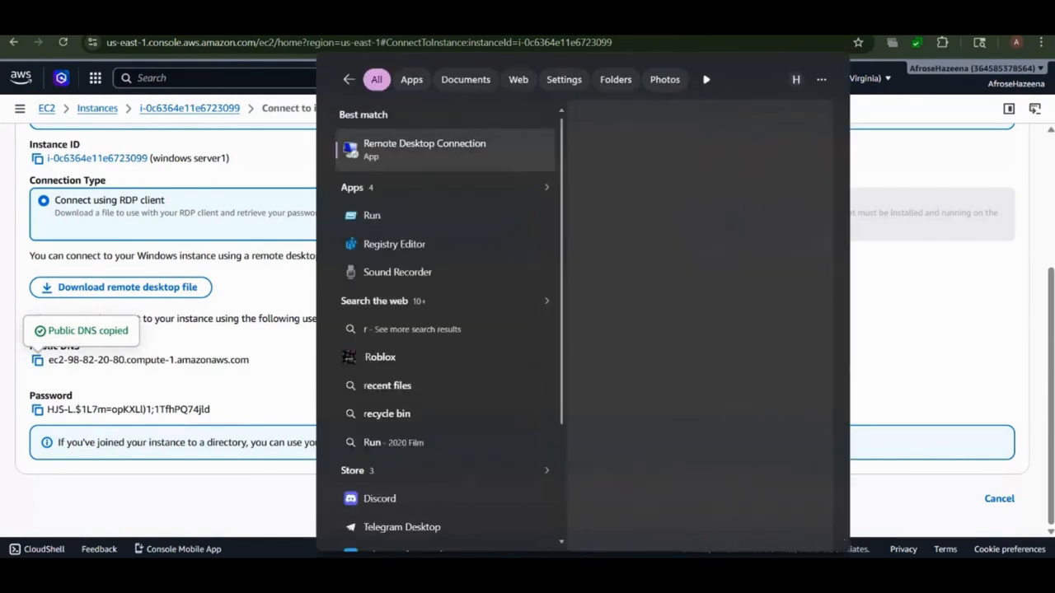
type("o")
key("Return")
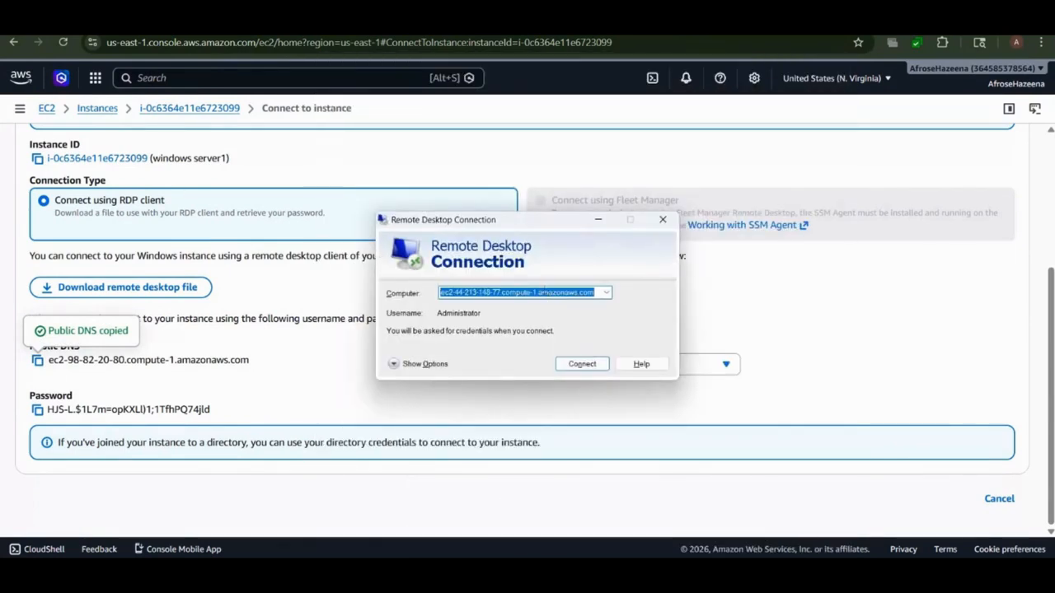
key("ctrl+v")
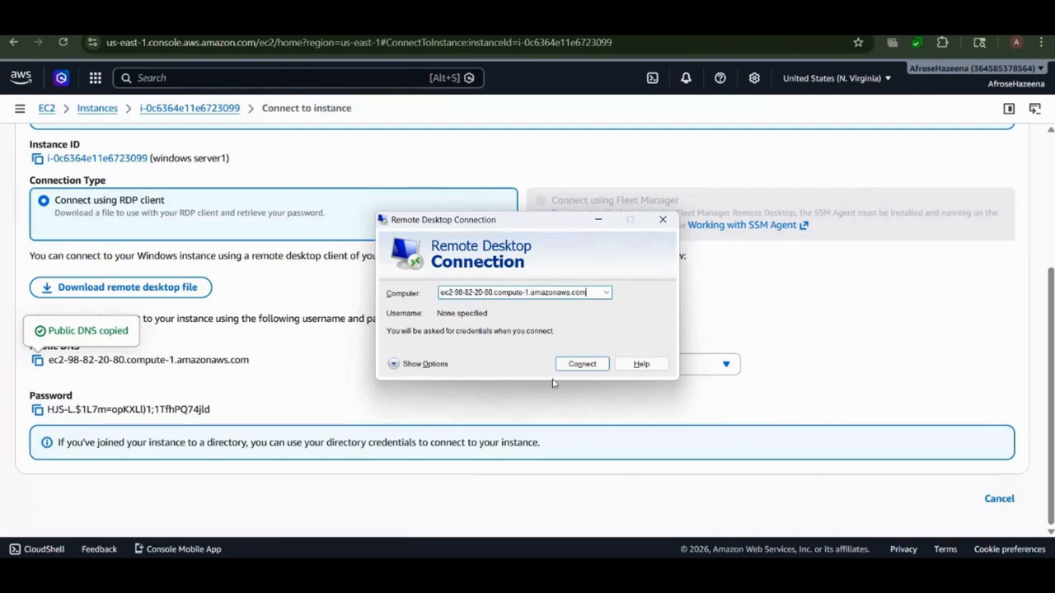
left_click(582, 364)
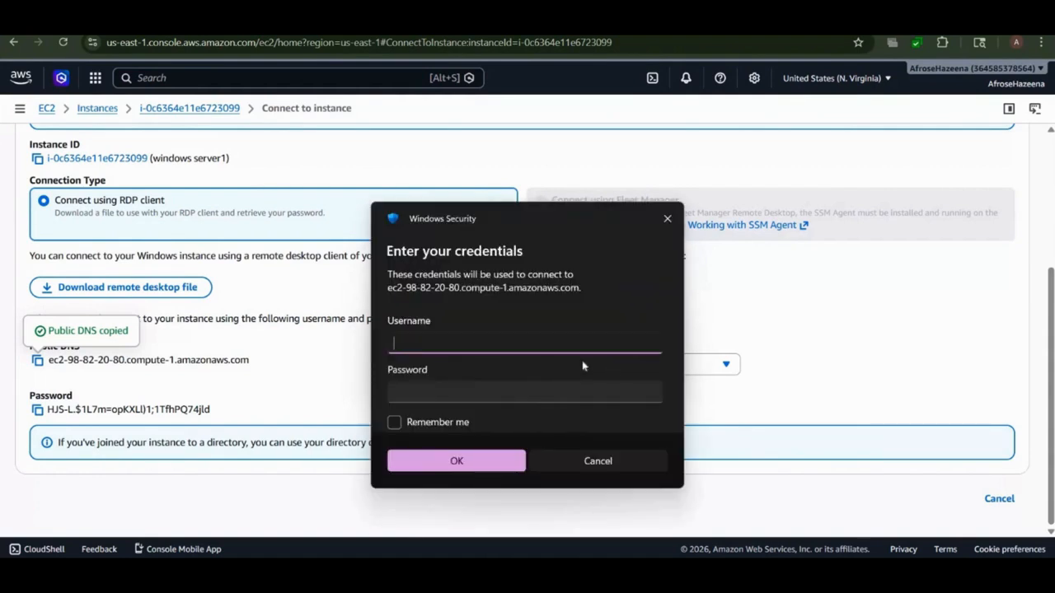
Copy the username Administrator from the EC2 connection details into the remote desktop credentials prompt.
left_click(526, 408)
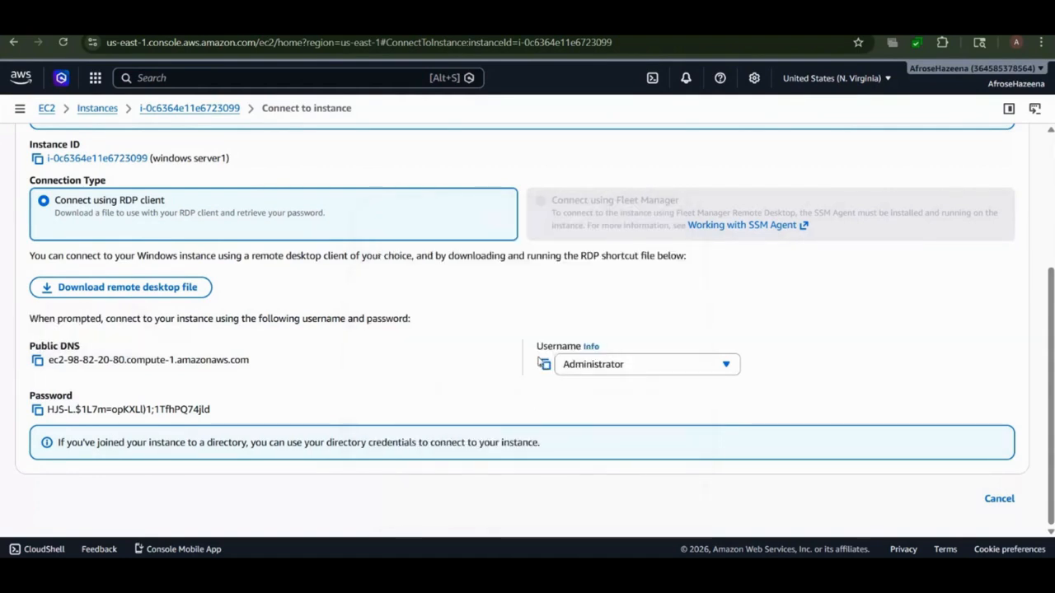
left_click(546, 364)
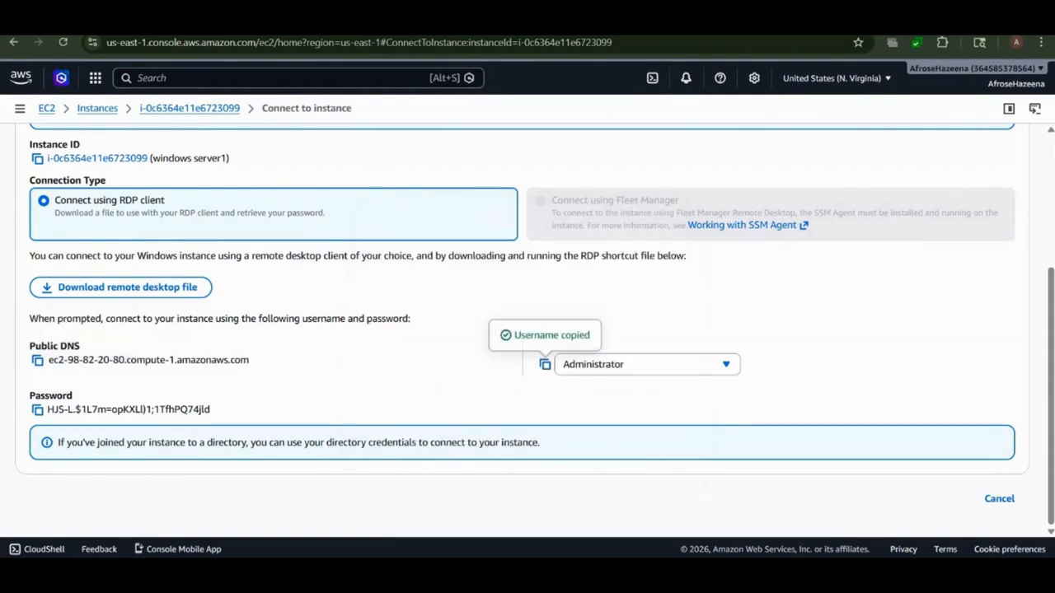
left_click(766, 575)
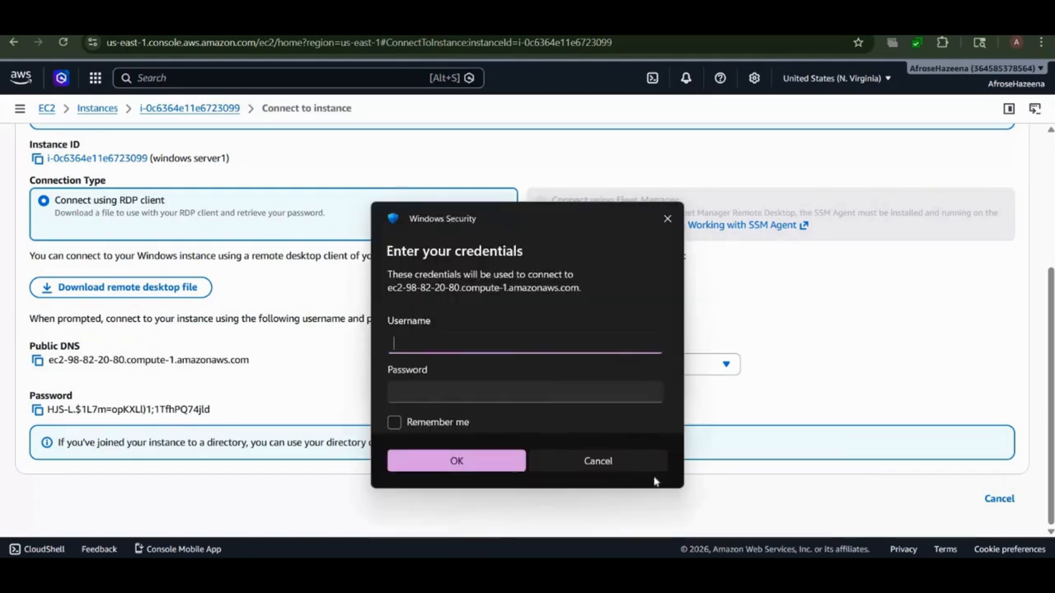
key("ctrl+v")
Copy the decrypted administrator password into the credentials prompt, submit it, and accept the untrusted certificate to connect.
left_click(37, 410)
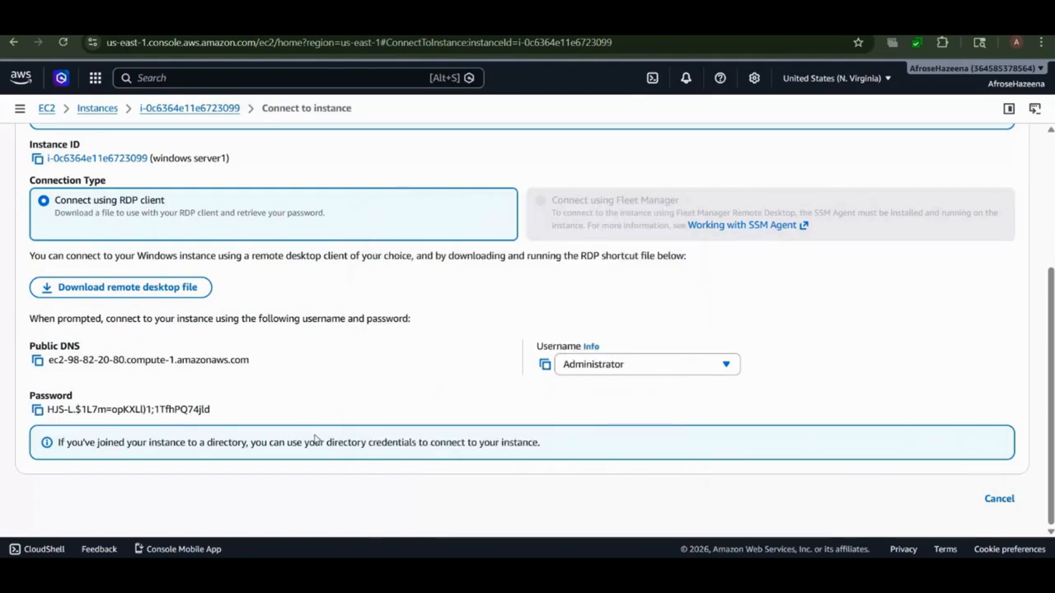
left_click(37, 410)
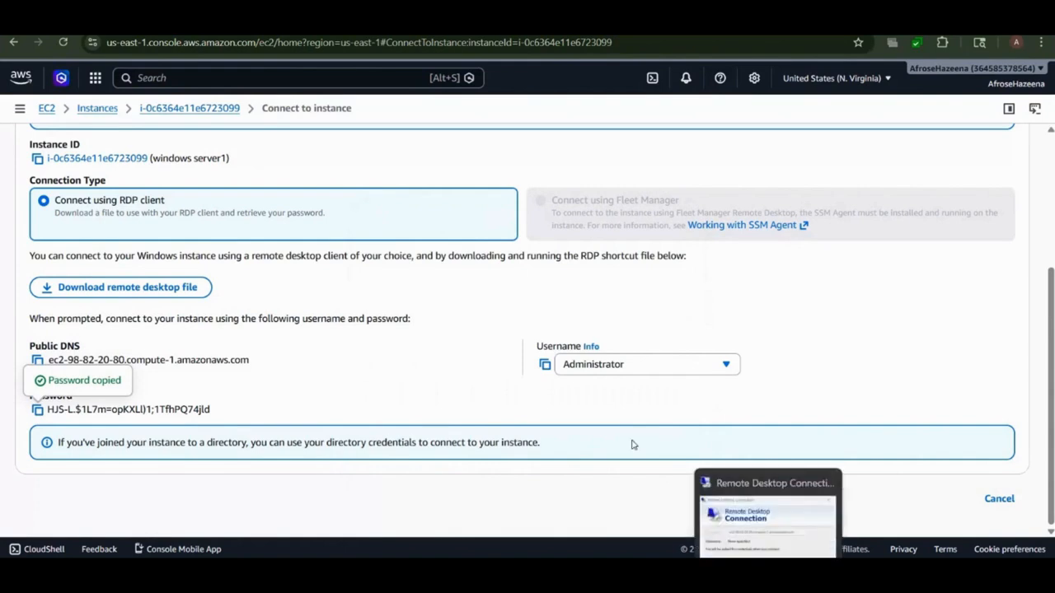
left_click(762, 515)
left_click(524, 393)
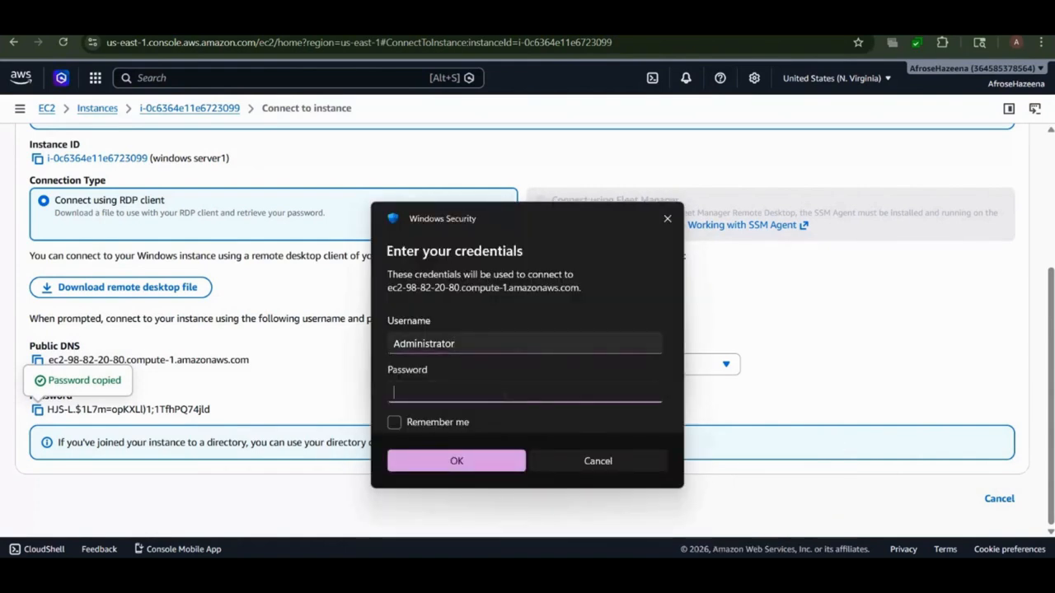
key("ctrl+v")
left_click(483, 461)
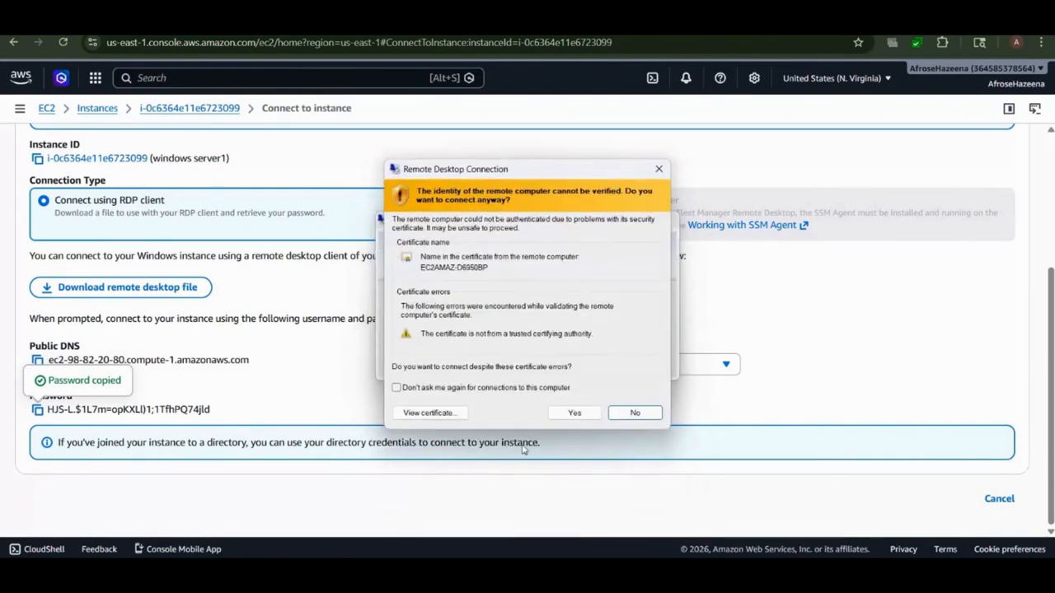
left_click(564, 419)
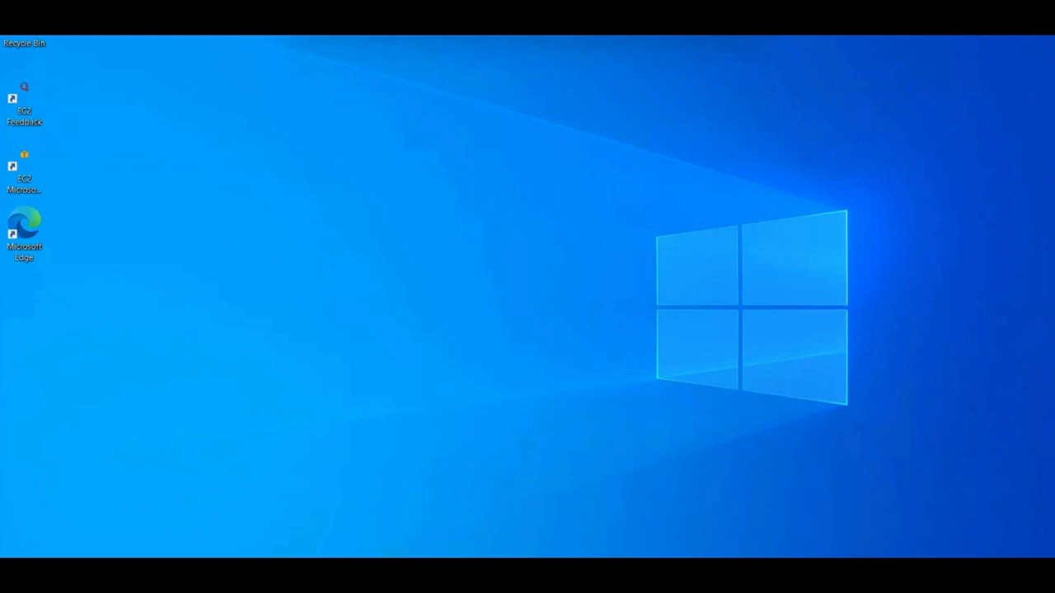
Find and open diskmgmt.msc in the remote Windows session to view the server's disks.
key("super")
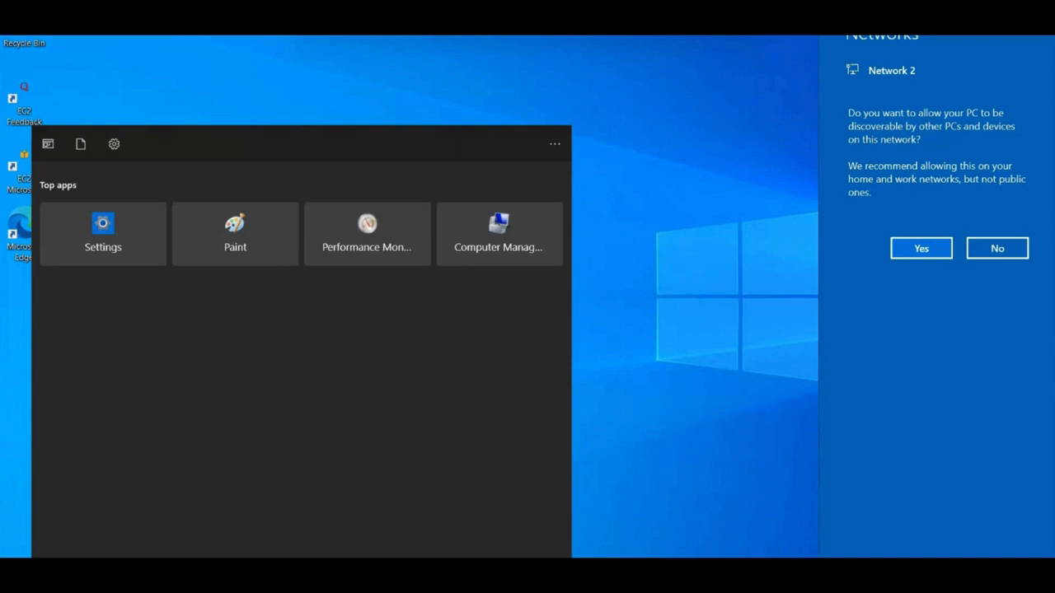
left_click(583, 471)
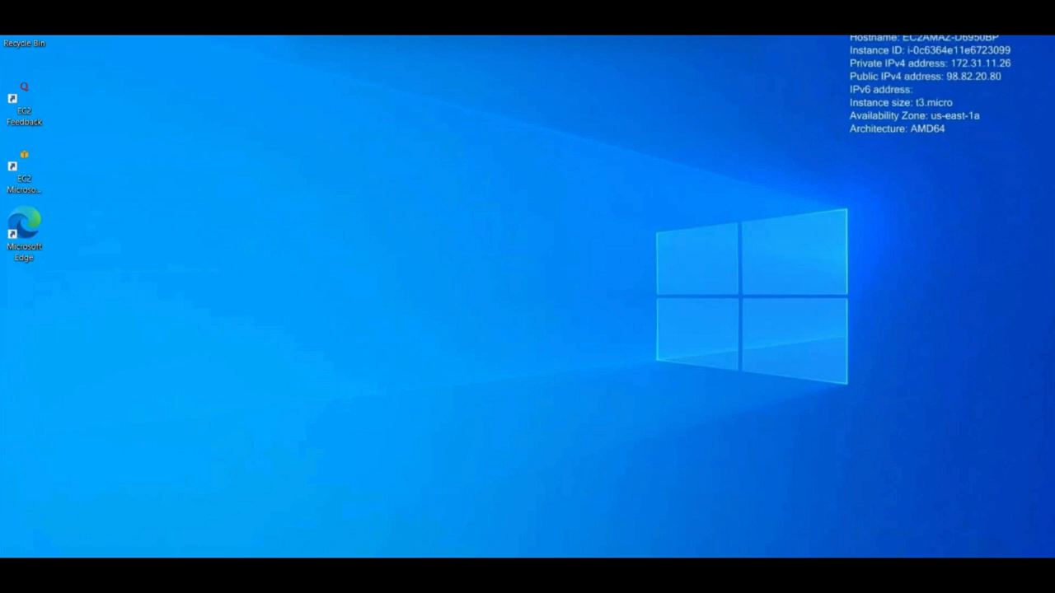
key("super+s")
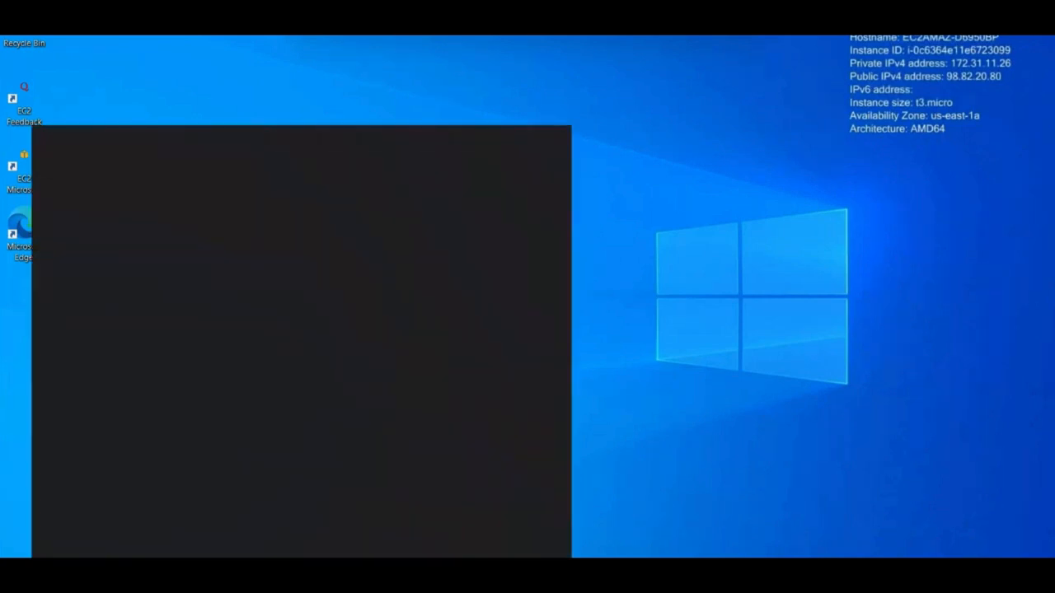
type("diskm")
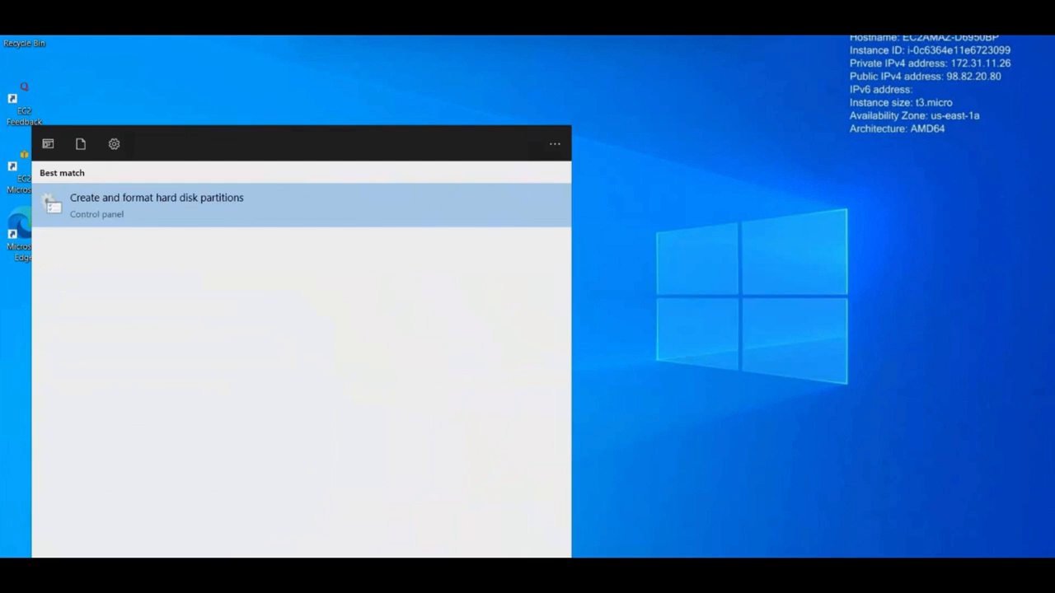
type("gmt.msc")
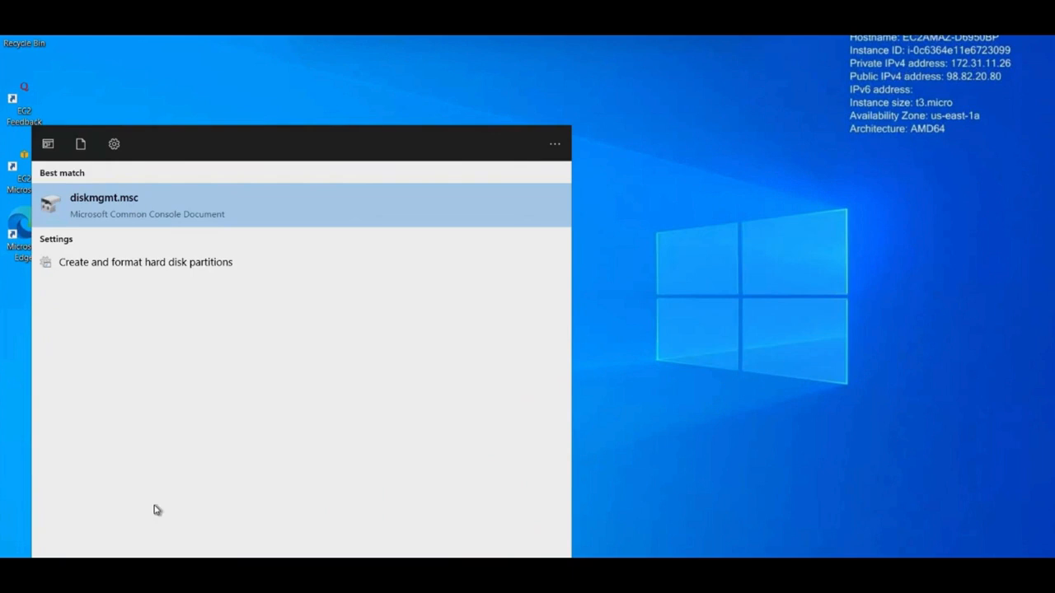
left_click(180, 213)
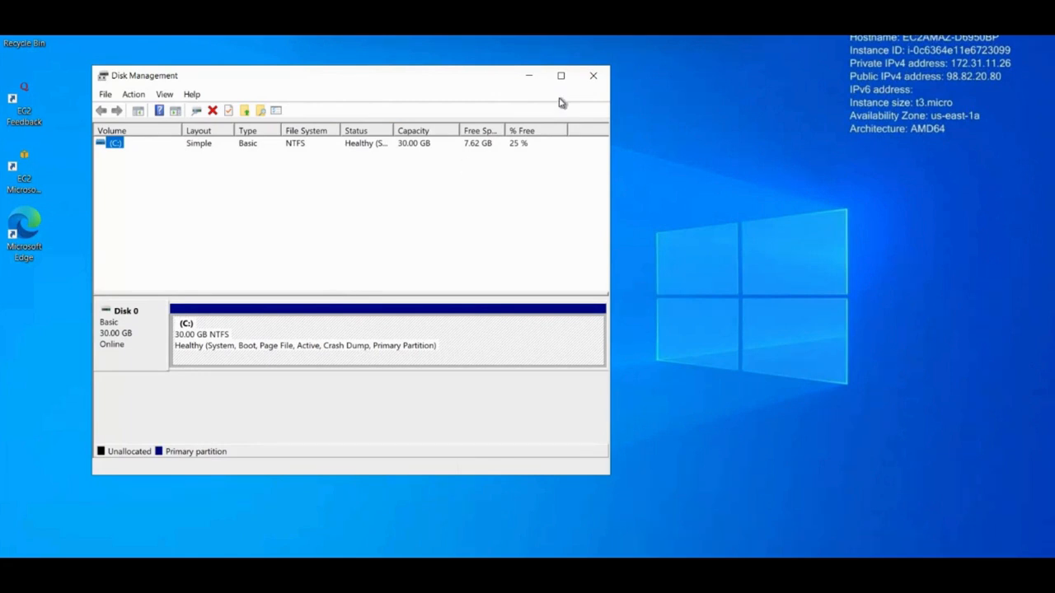
Minimize Disk Management, switch back to the EC2 console, and open the root volume listed in windows server1's storage details.
left_click(529, 76)
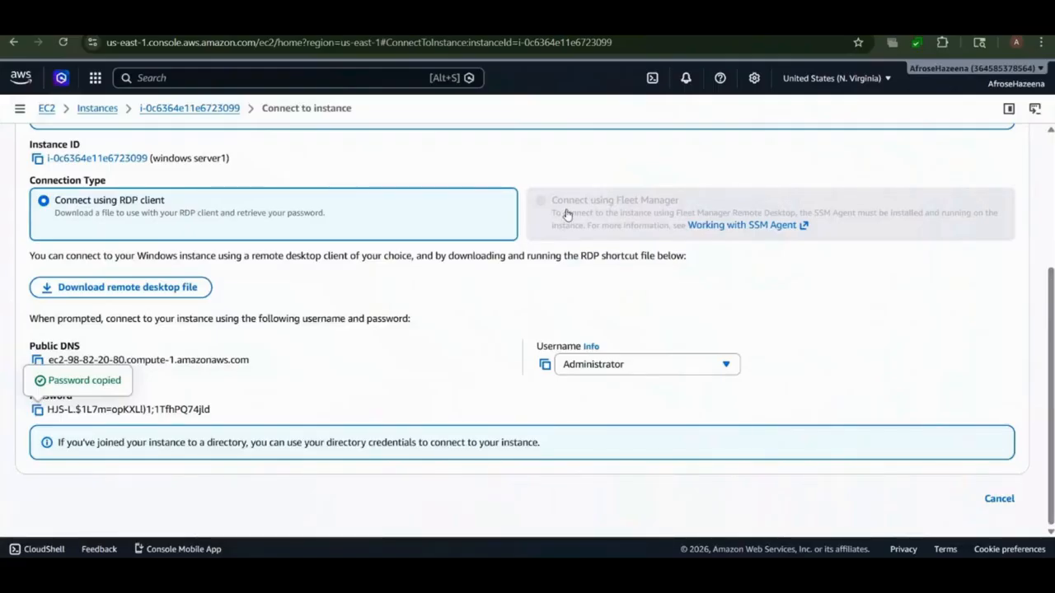
scroll(565, 212, "up", 3)
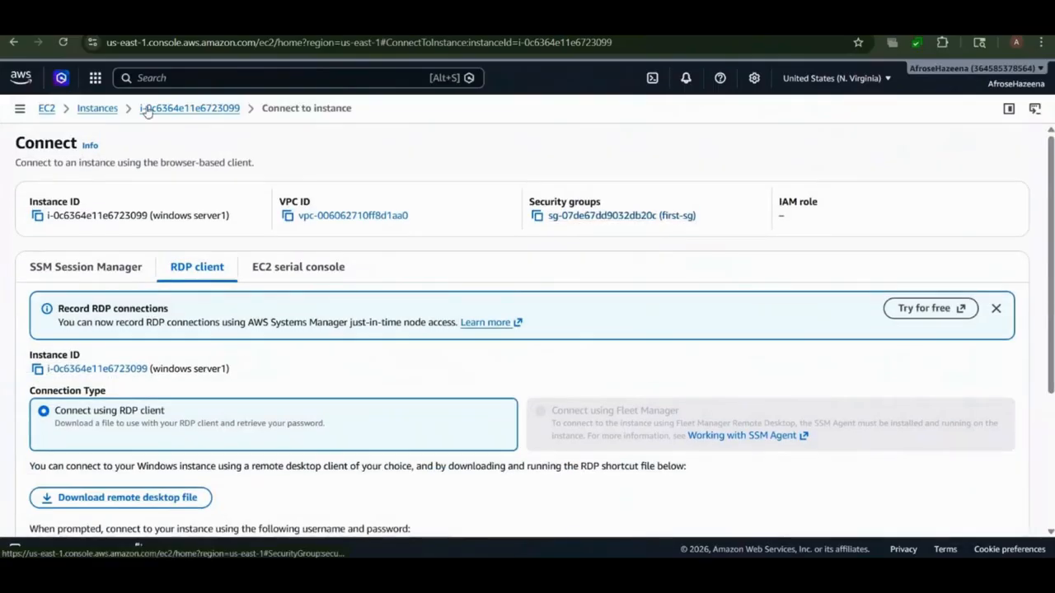
left_click(88, 112)
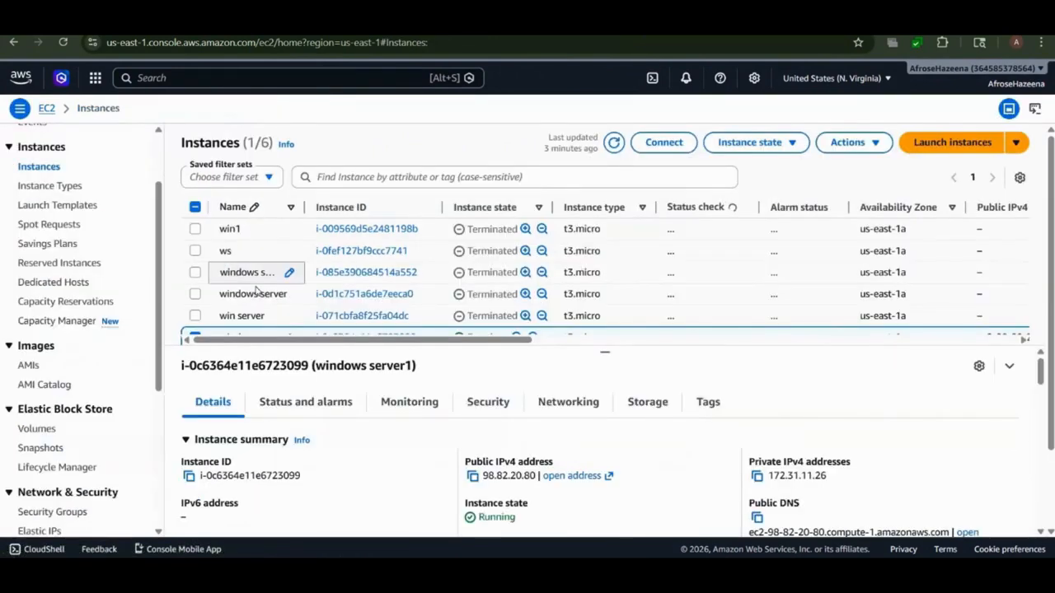
scroll(262, 290, "down", 2)
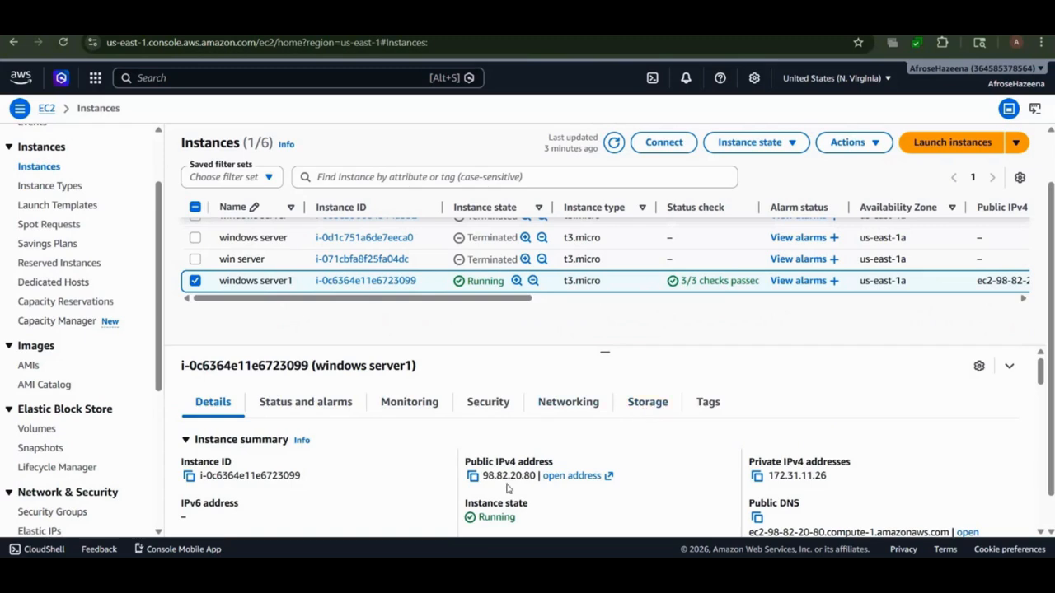
left_click(643, 404)
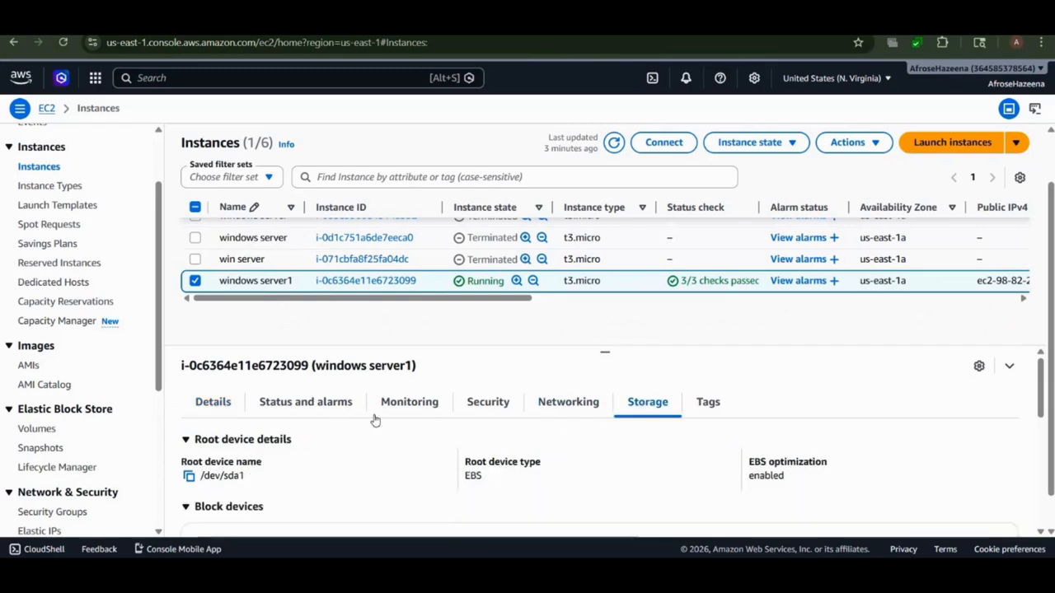
scroll(256, 454, "down", 3)
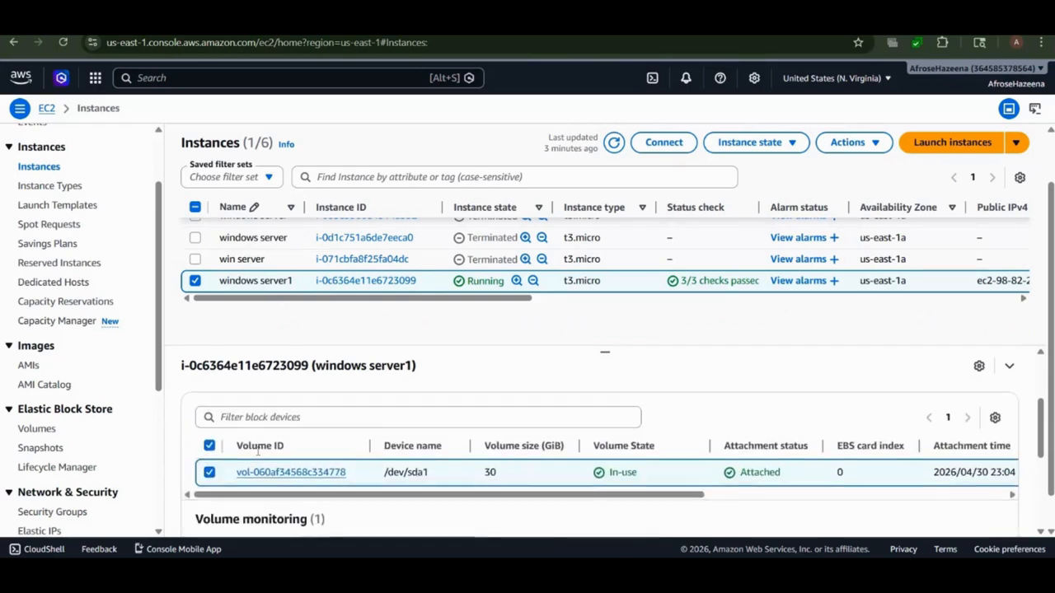
left_click(295, 477)
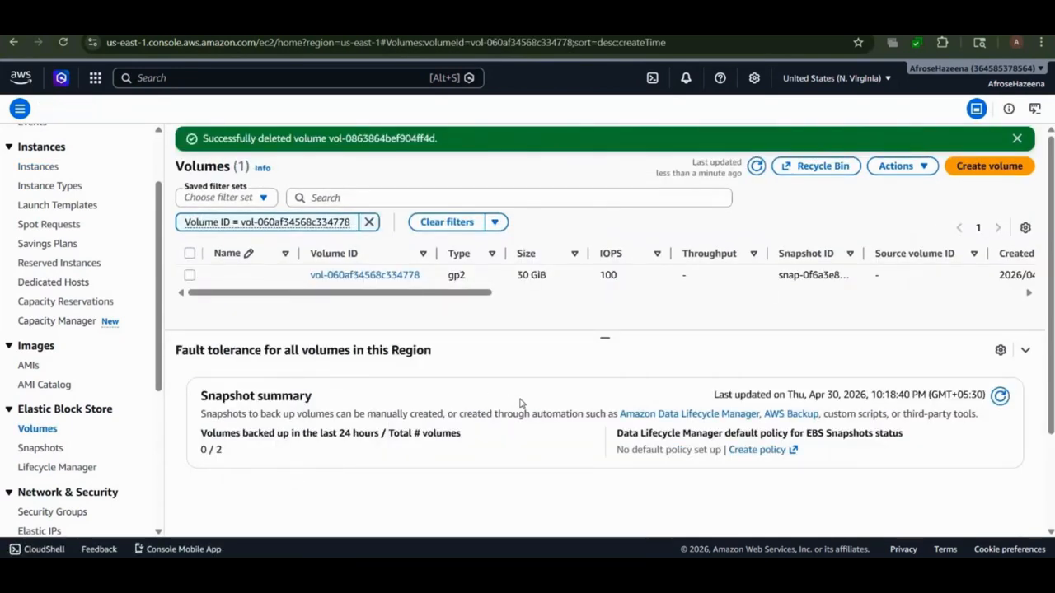
Modify the root volume of windows server1 to a size of 32 GiB and confirm the modification.
left_click(886, 167)
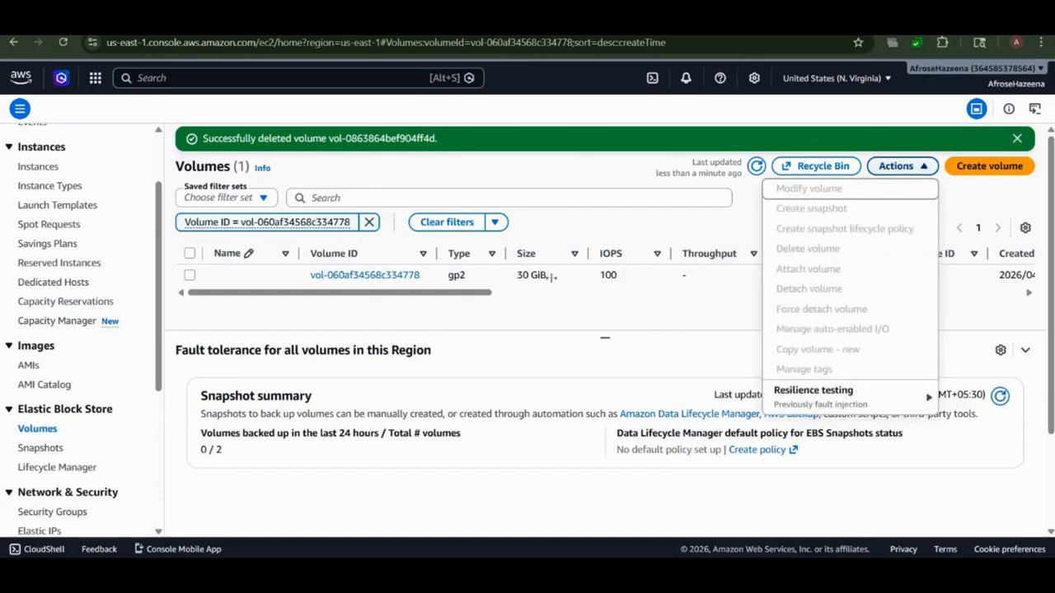
left_click(189, 274)
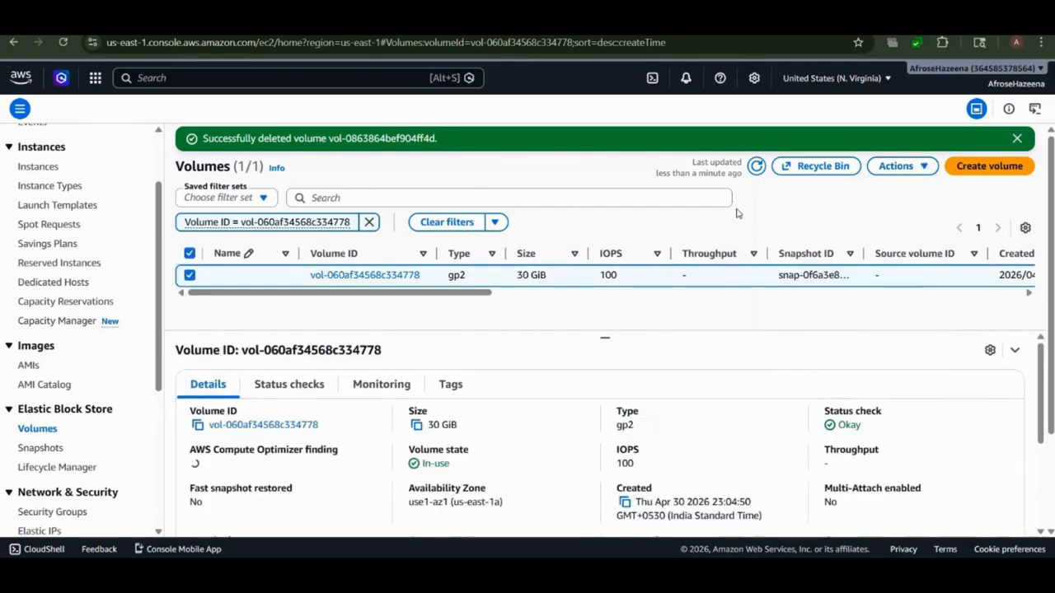
left_click(905, 167)
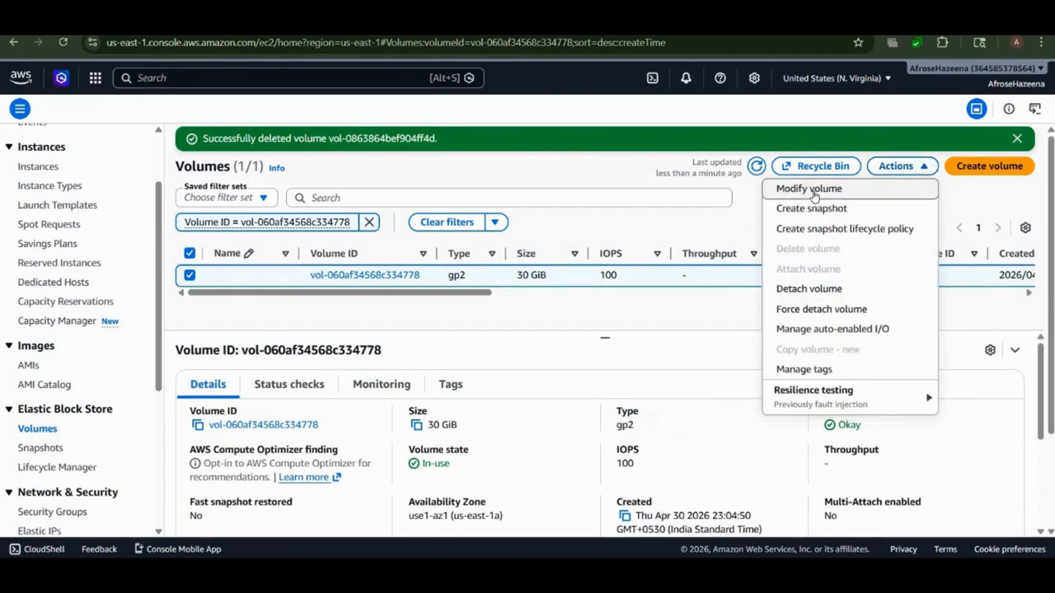
left_click(809, 189)
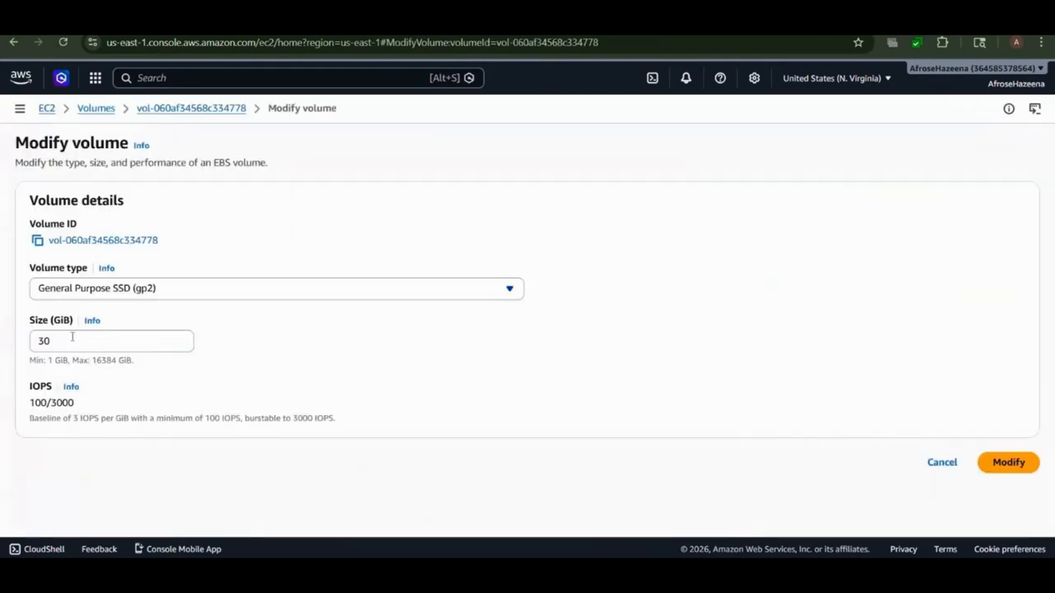
left_click(69, 340)
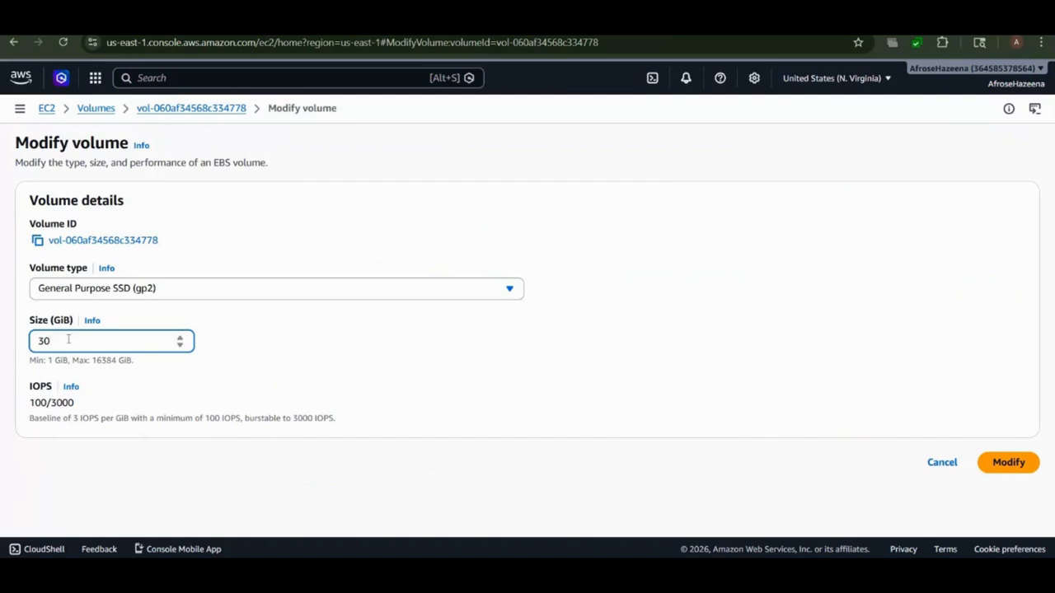
key("BackSpace")
type("2")
left_click(1009, 463)
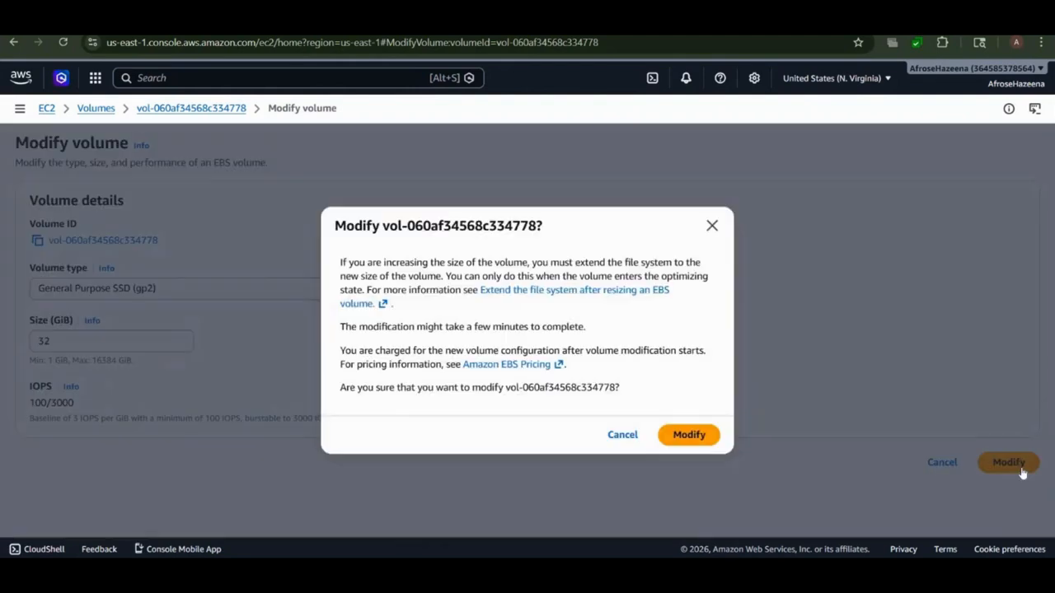
left_click(703, 435)
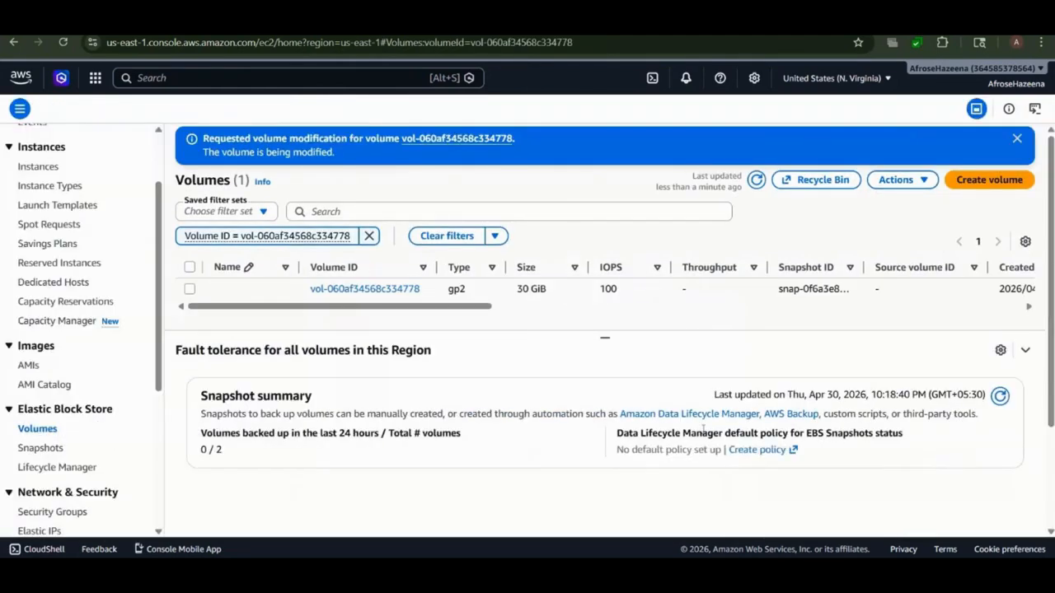
Refresh the volumes list, then switch to the remote desktop session and restore the Disk Management window.
left_click(757, 182)
left_click(767, 499)
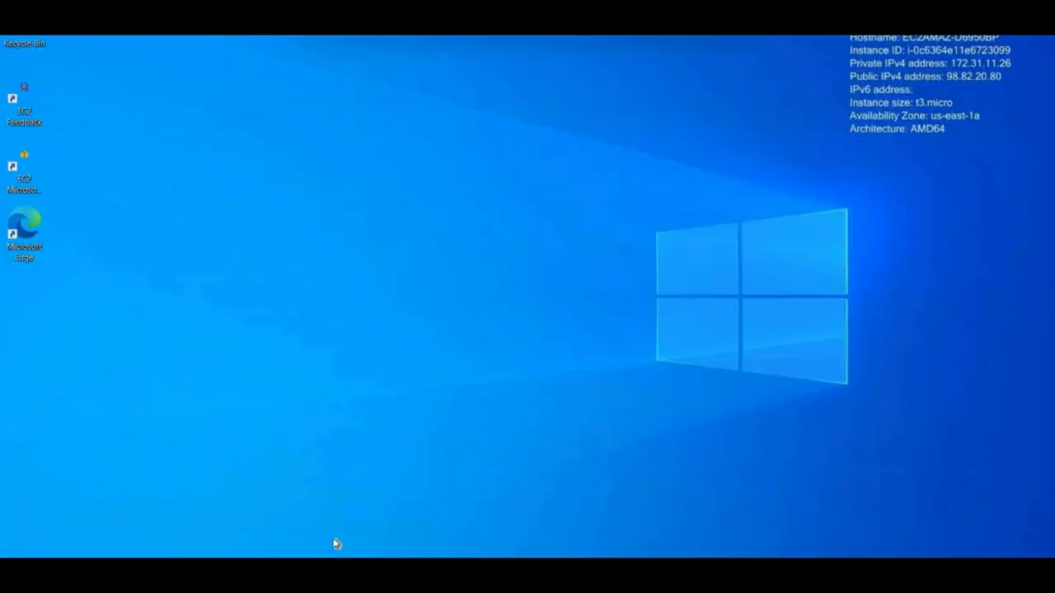
left_click(385, 573)
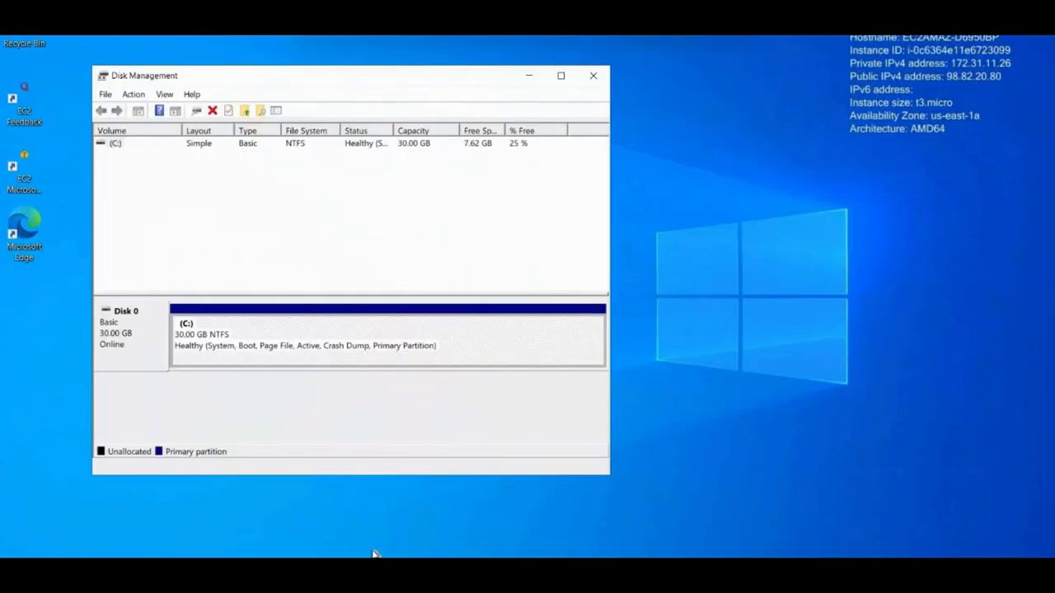
Close Disk Management and reopen it by searching for diskmgmt.msc, so that the disk layout is reloaded.
left_click(603, 79)
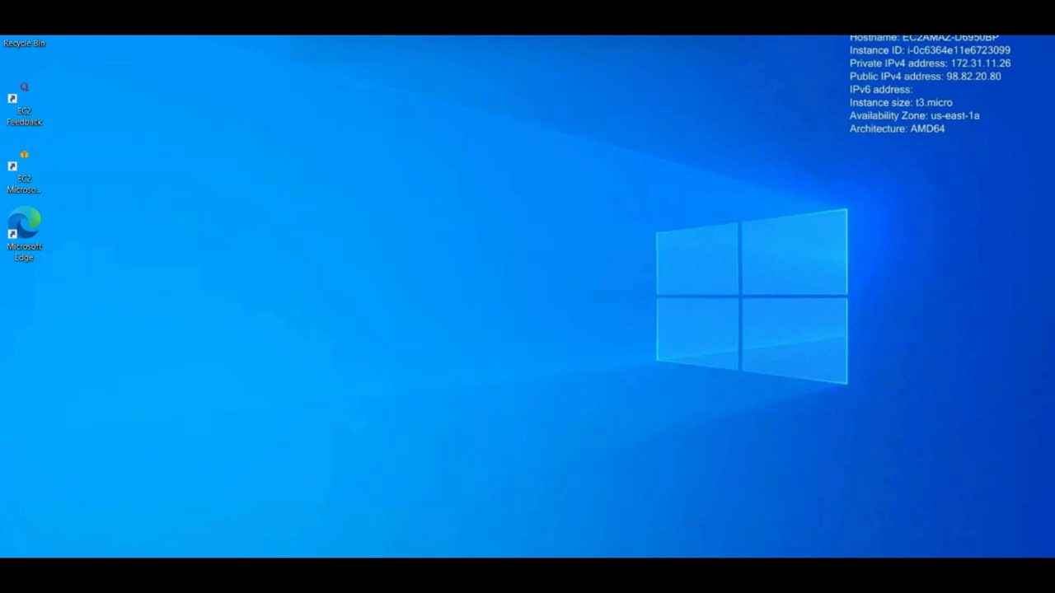
key("super")
type("disk")
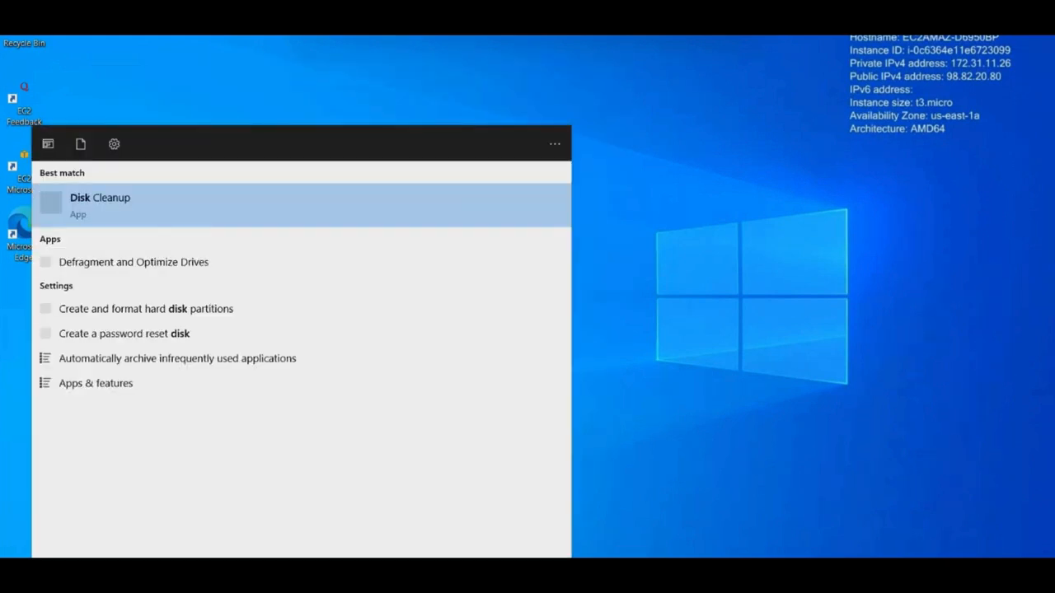
type(" part")
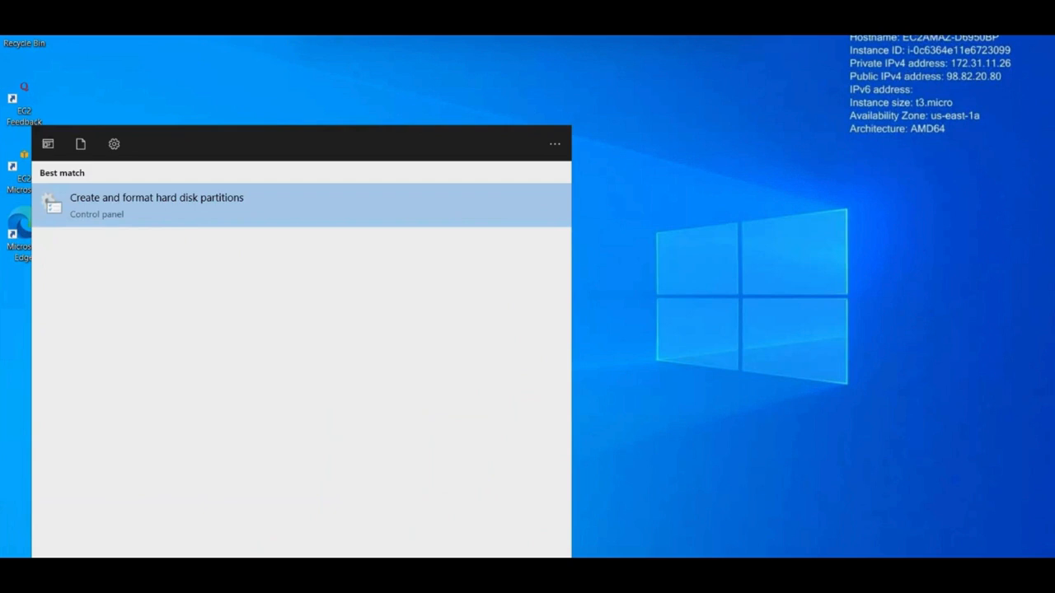
key("BackSpace")
key("BackSpace")
key("BackSpace")
key("BackSpace")
key("BackSpace")
type("mgmt.msc")
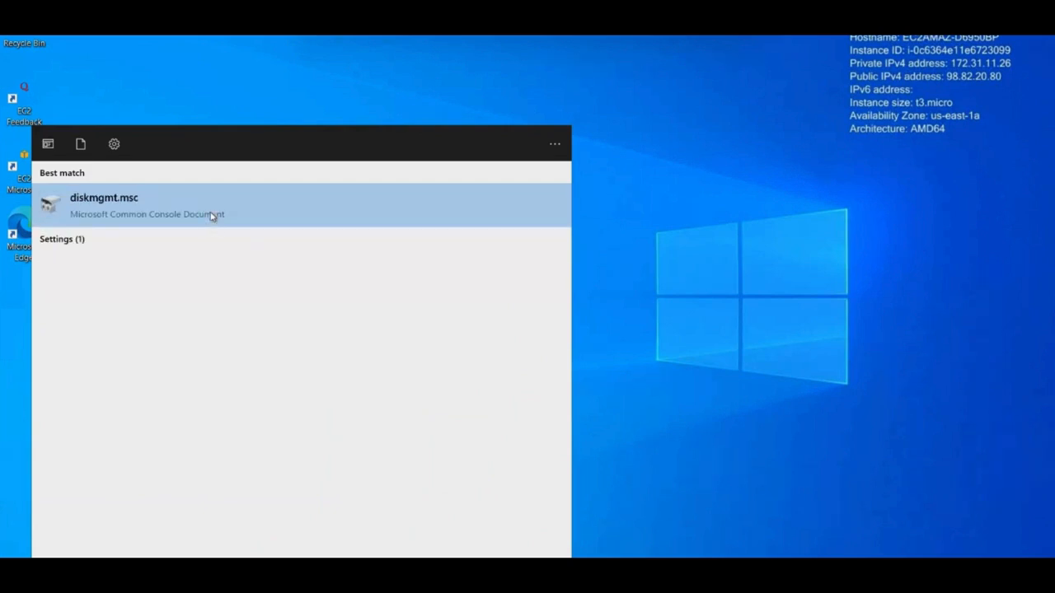
left_click(212, 216)
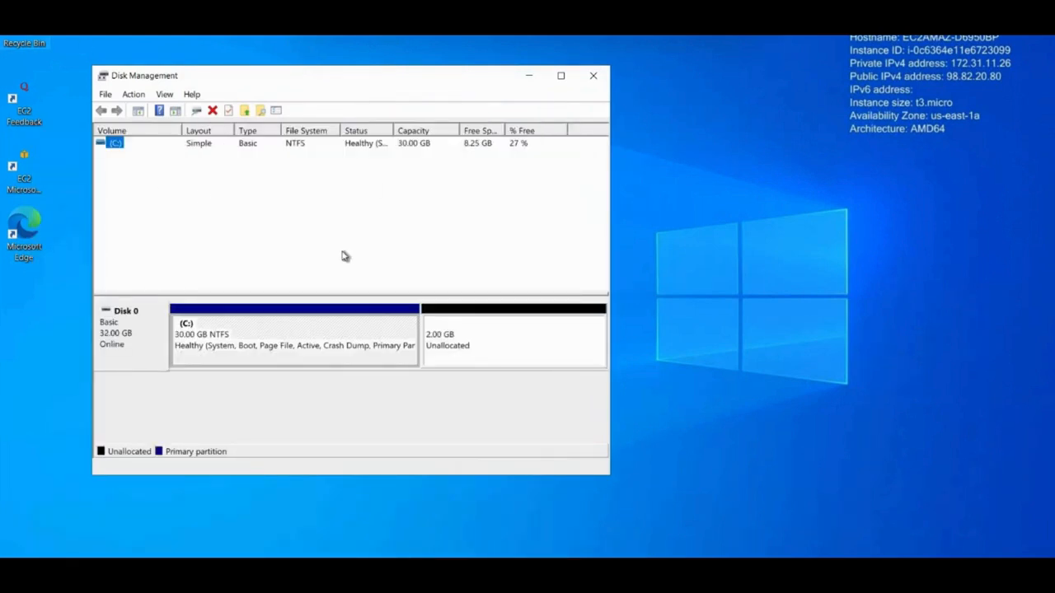
Extend the C: volume on Disk 0 by the full 2047 MB of unallocated space with the Extend Volume Wizard.
right_click(280, 329)
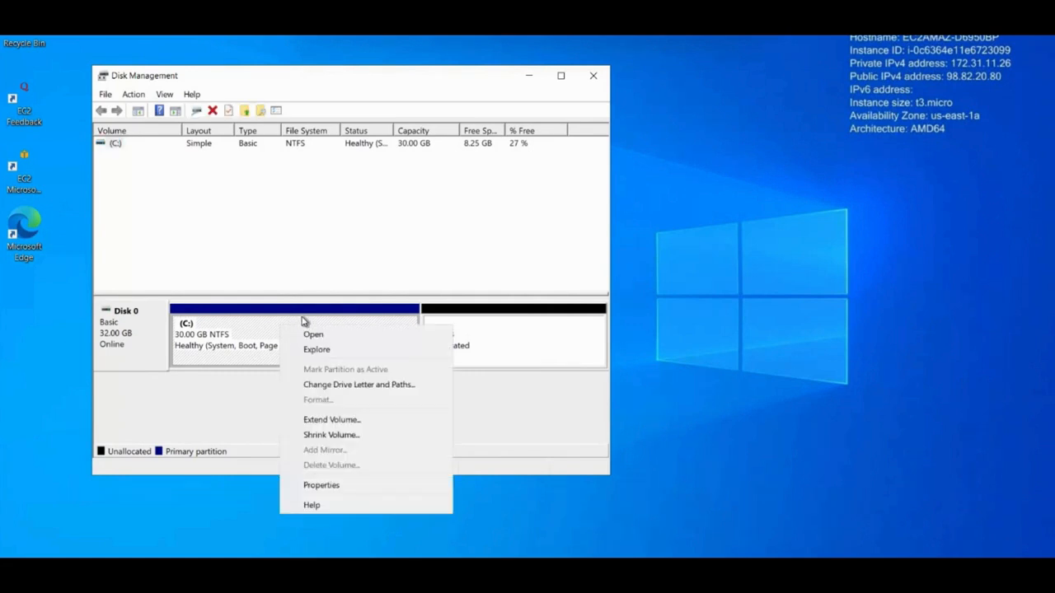
left_click(318, 423)
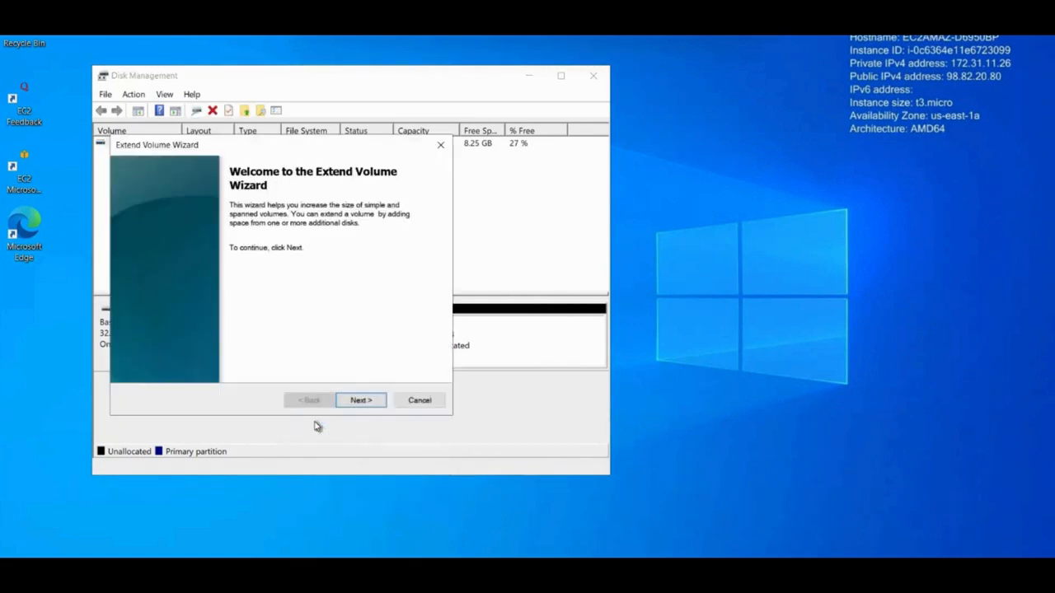
left_click(355, 402)
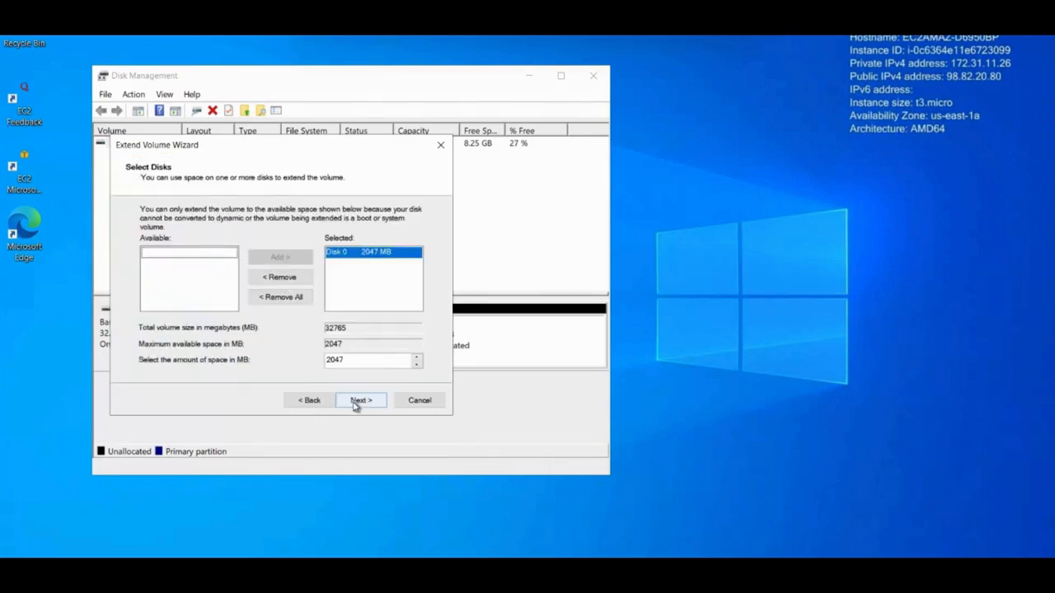
left_click(355, 402)
left_click(355, 402)
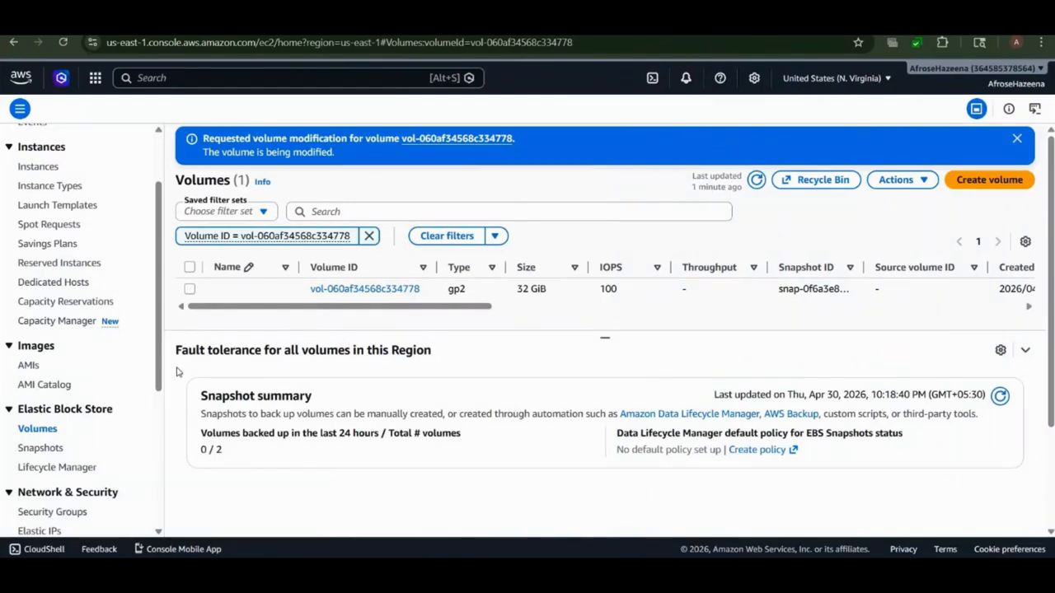
Show all EBS volumes in the EC2 console, start creating a new volume, and set its type to General Purpose SSD (gp2).
left_click(43, 431)
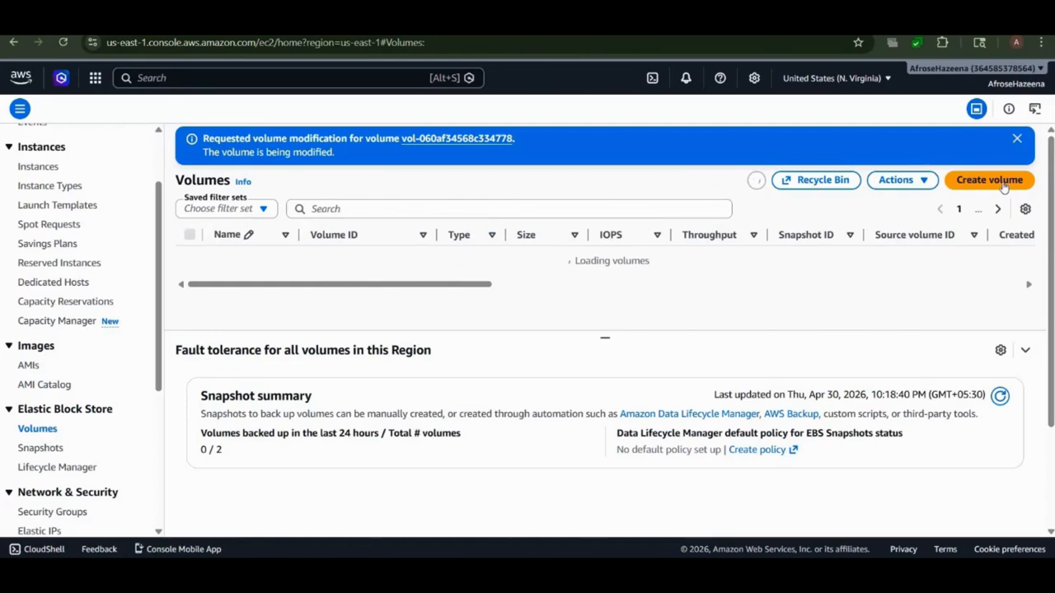
left_click(1004, 188)
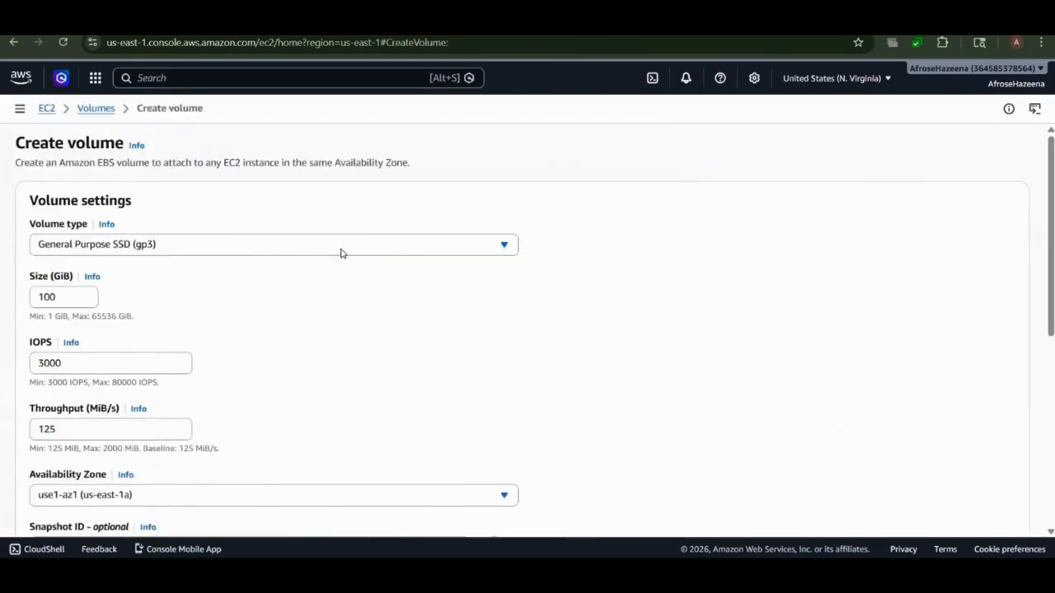
left_click(342, 253)
left_click(302, 290)
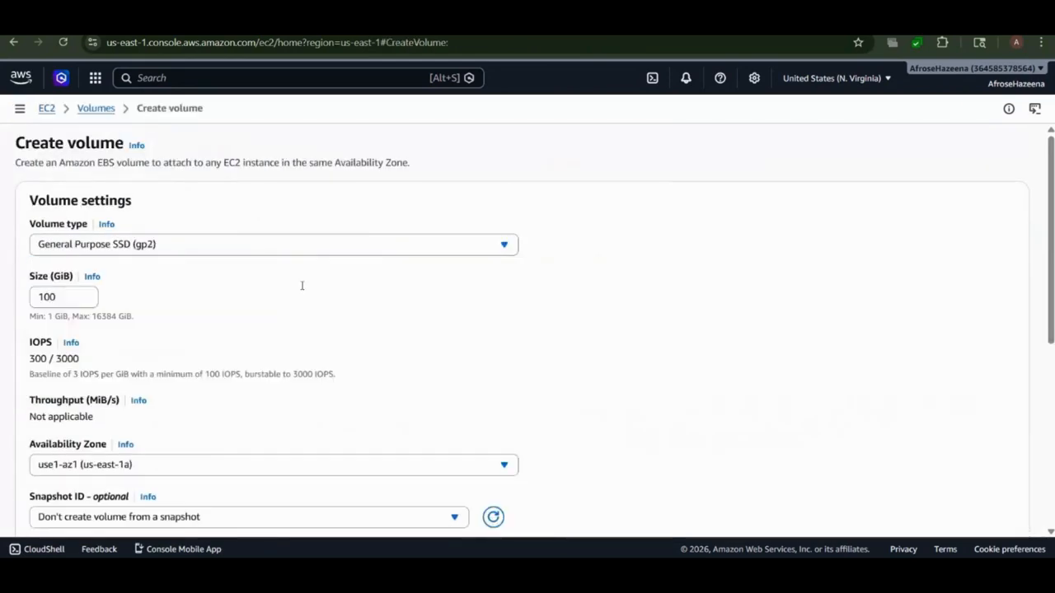
Set the new volume's size to 2 GiB, create it in us-east-1a without encryption, and refresh the volumes list.
scroll(277, 340, "down", 1)
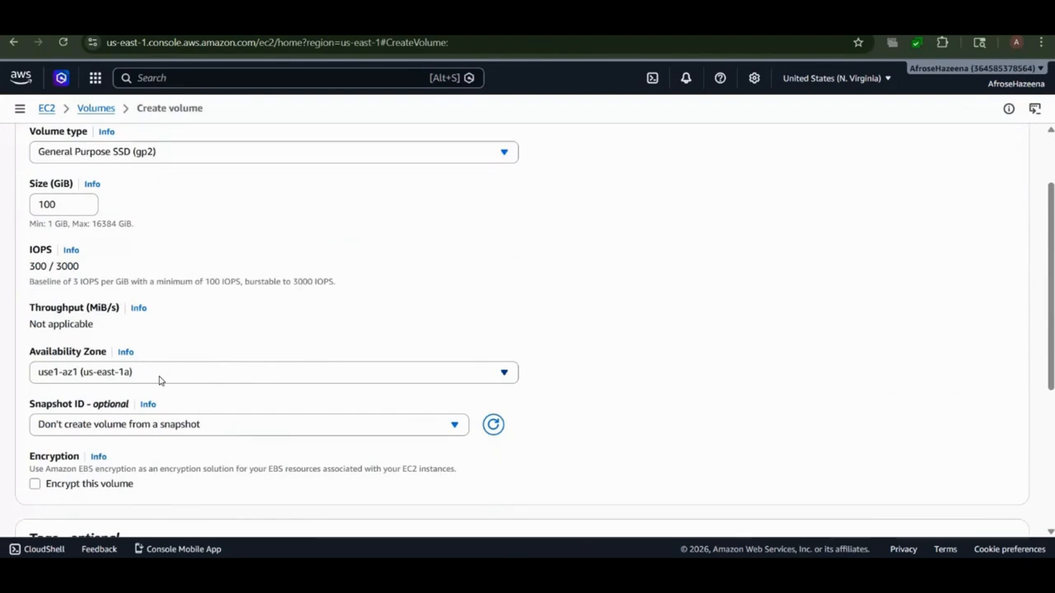
scroll(160, 380, "down", 2)
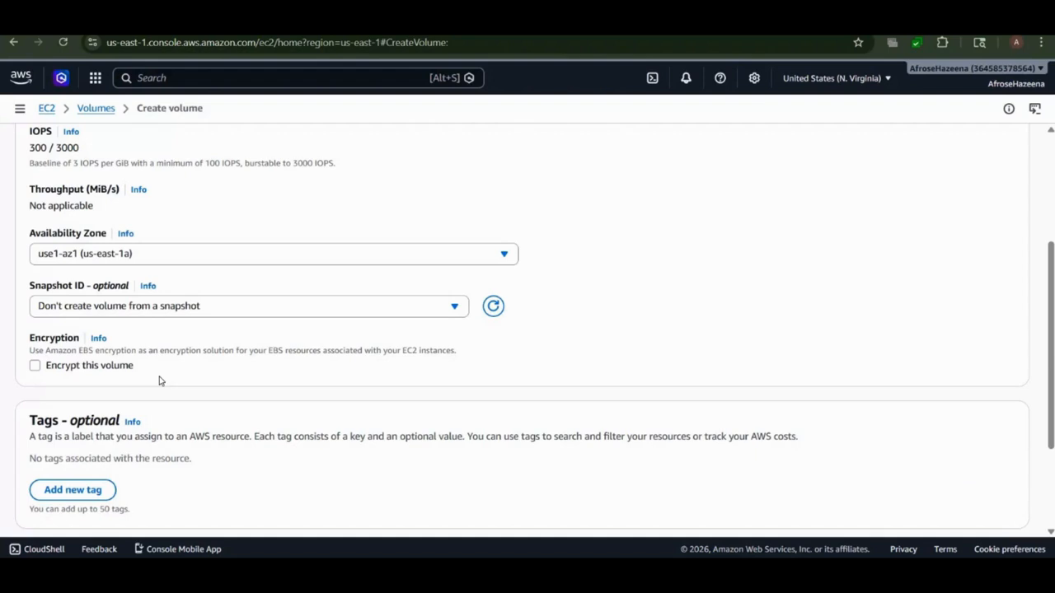
scroll(161, 380, "up", 1)
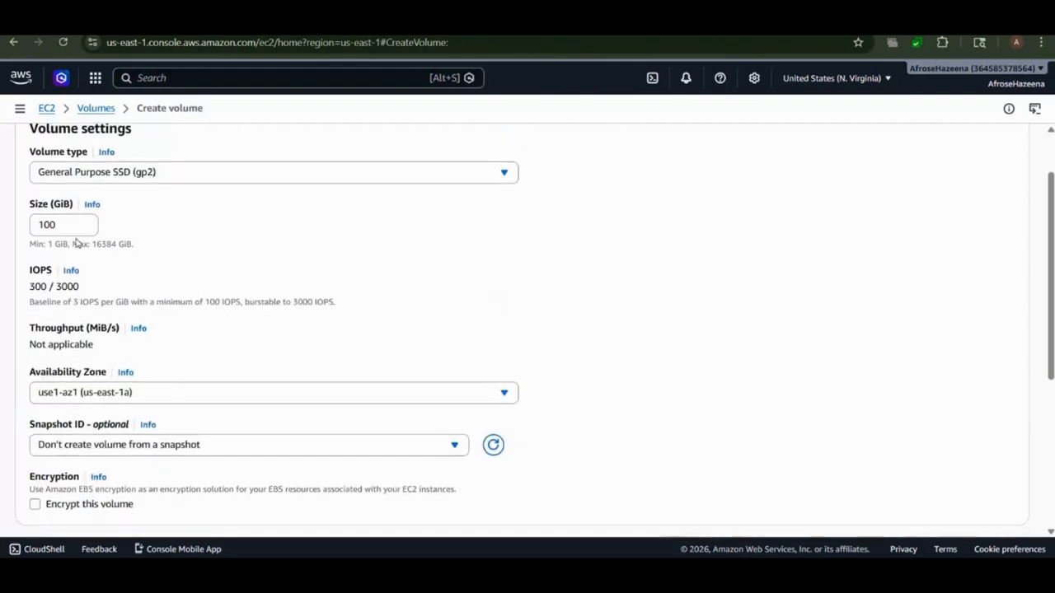
left_click(68, 223)
key("BackSpace")
key("BackSpace")
key("BackSpace")
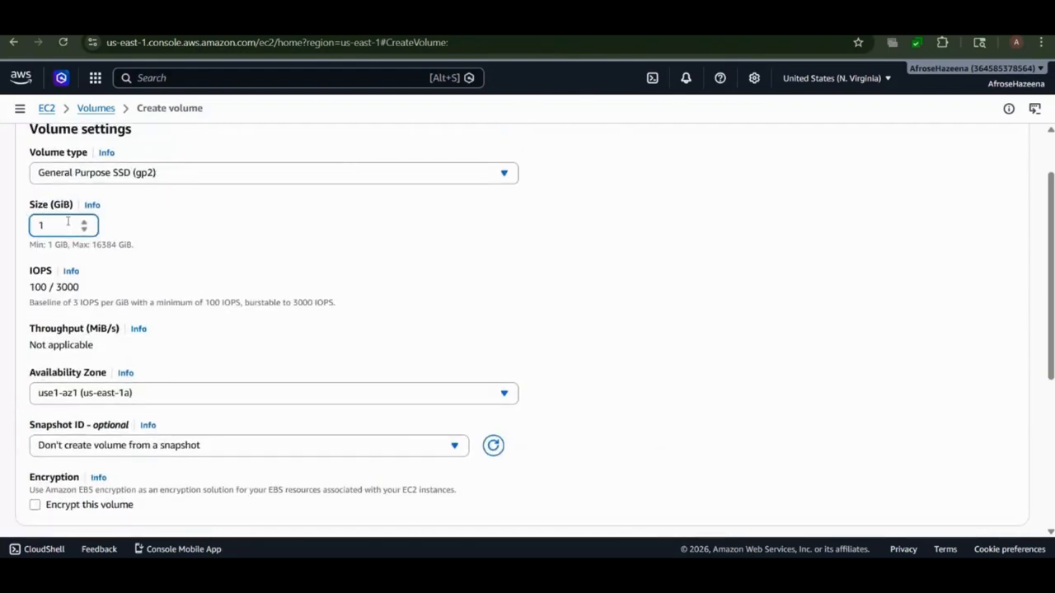
type("0")
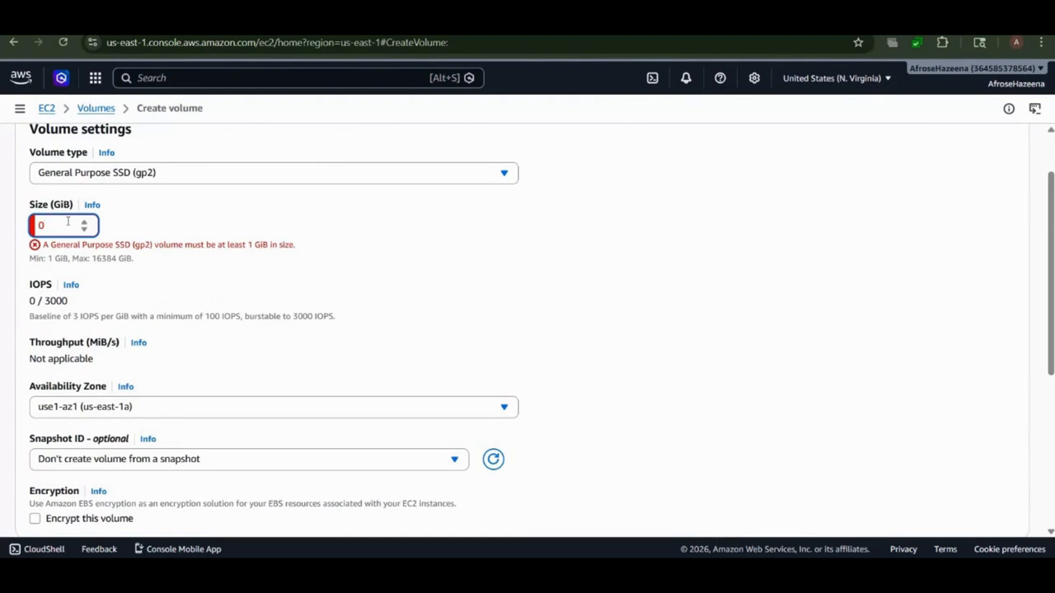
key("BackSpace")
type("2")
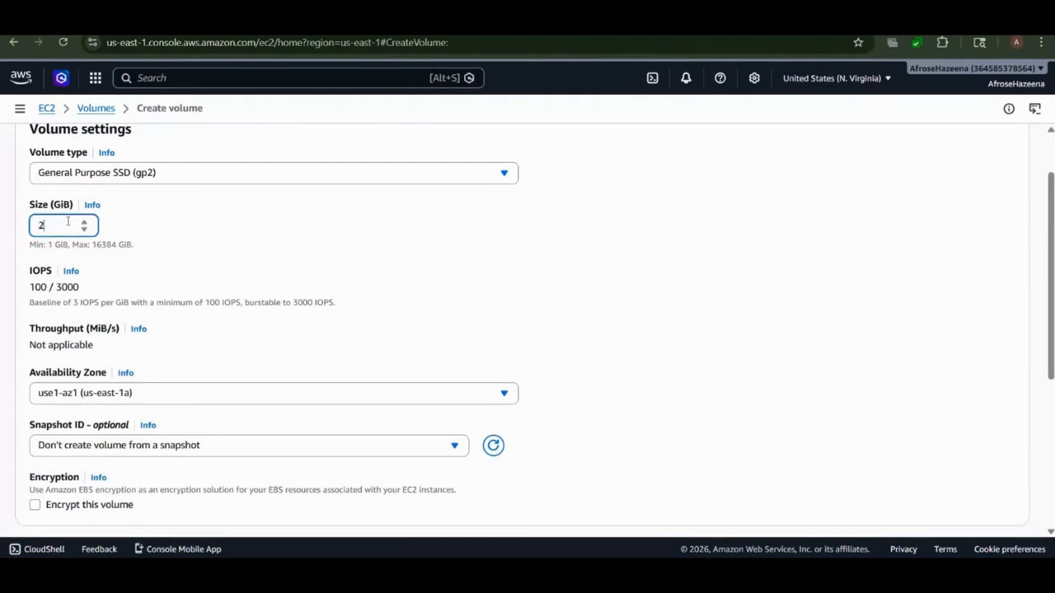
scroll(67, 223, "down", 4)
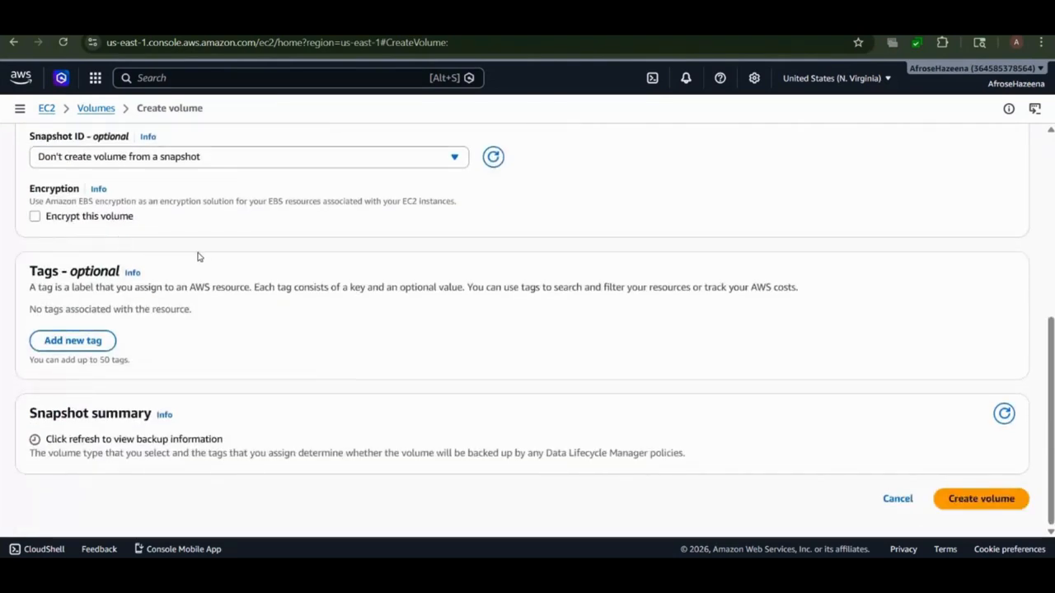
left_click(962, 503)
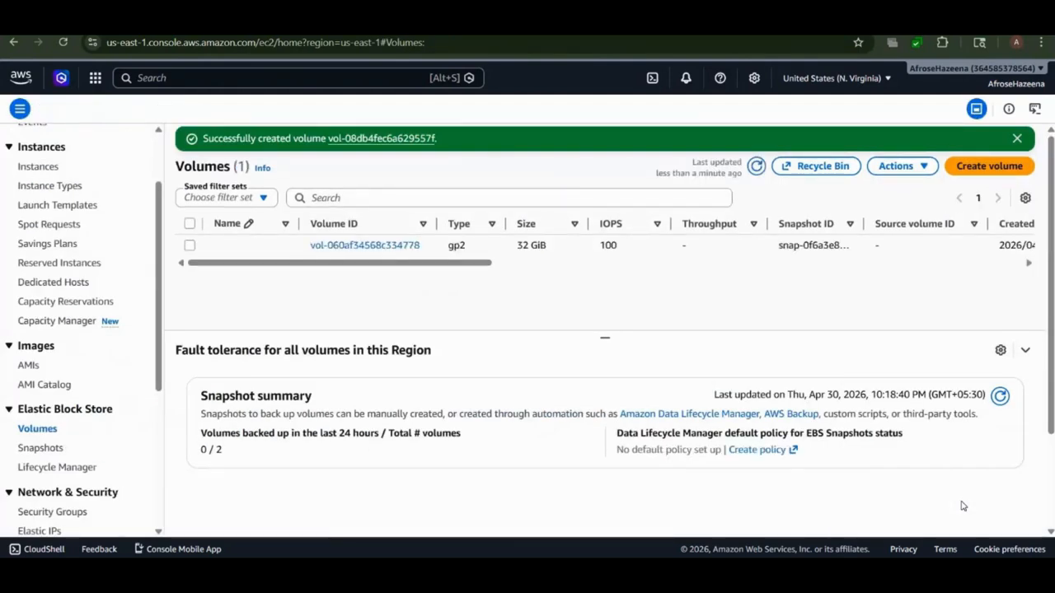
left_click(757, 167)
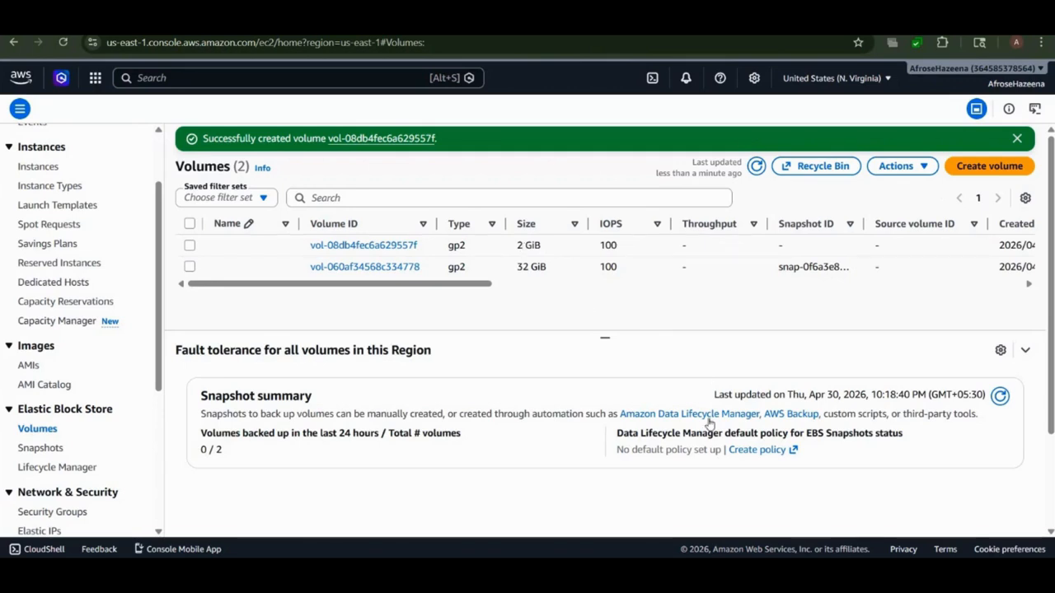
mouse_move(768, 574)
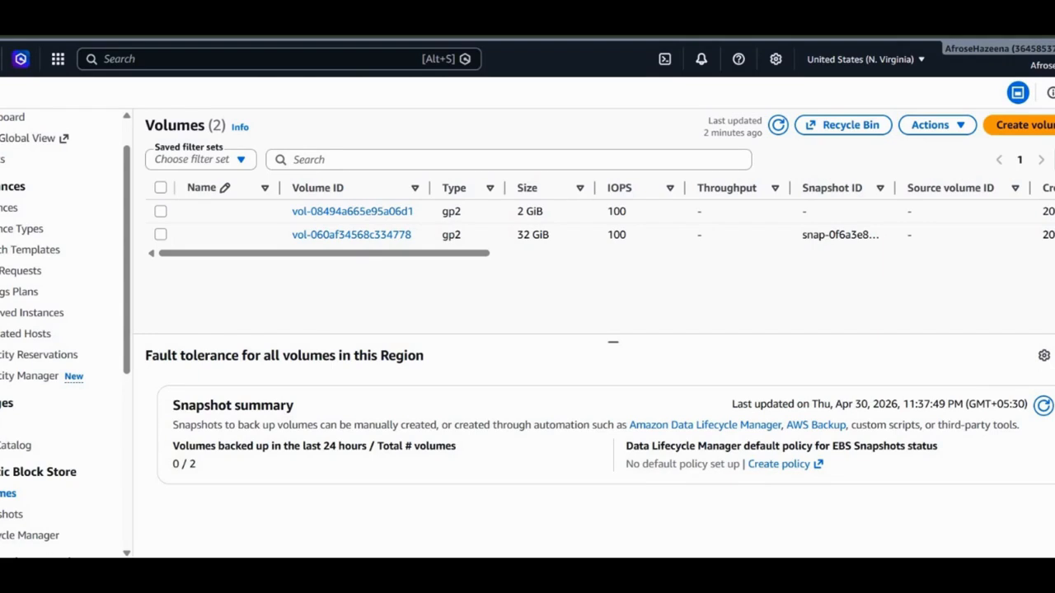
Attach the 2 GiB volume to the instance windows server1 with the device name xvdb.
left_click(161, 211)
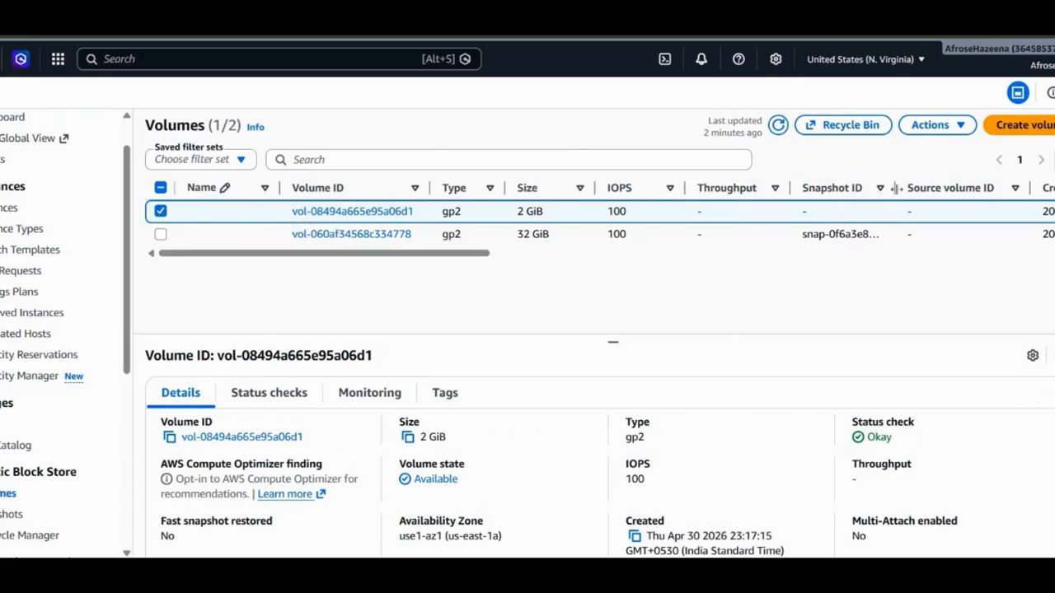
left_click(937, 124)
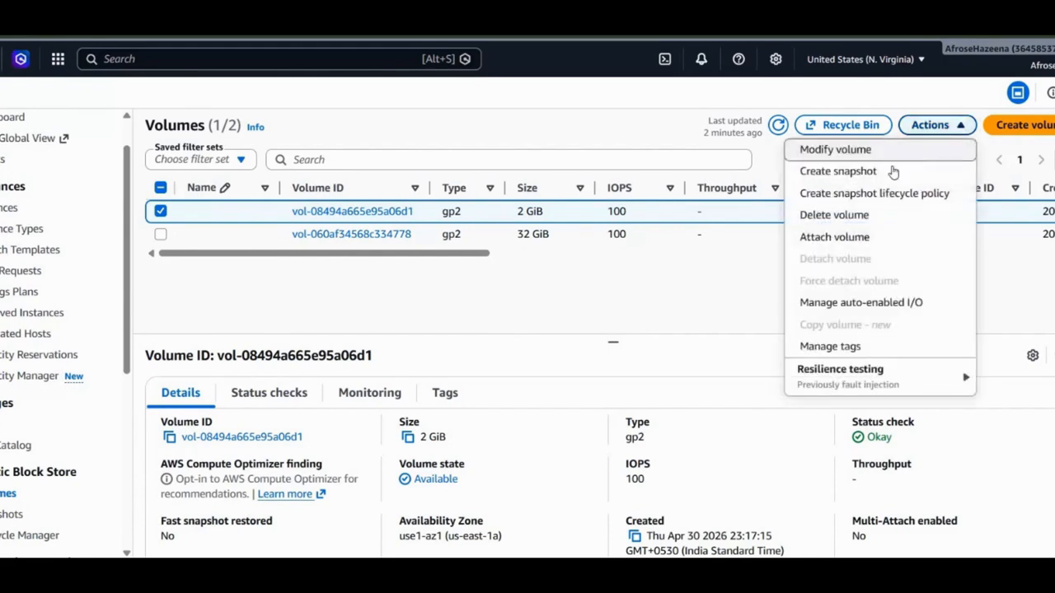
left_click(841, 241)
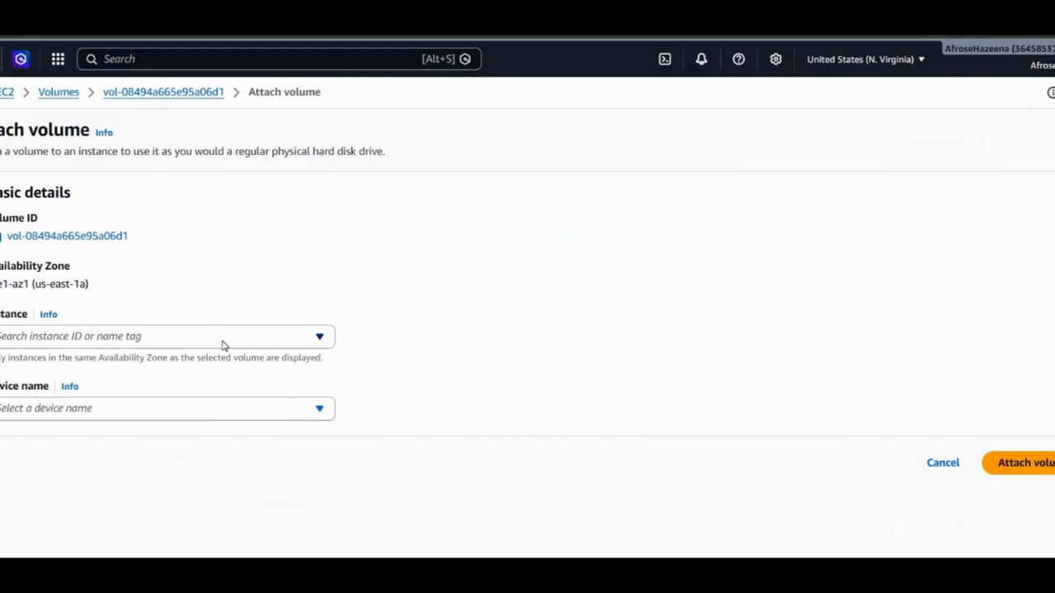
left_click(222, 344)
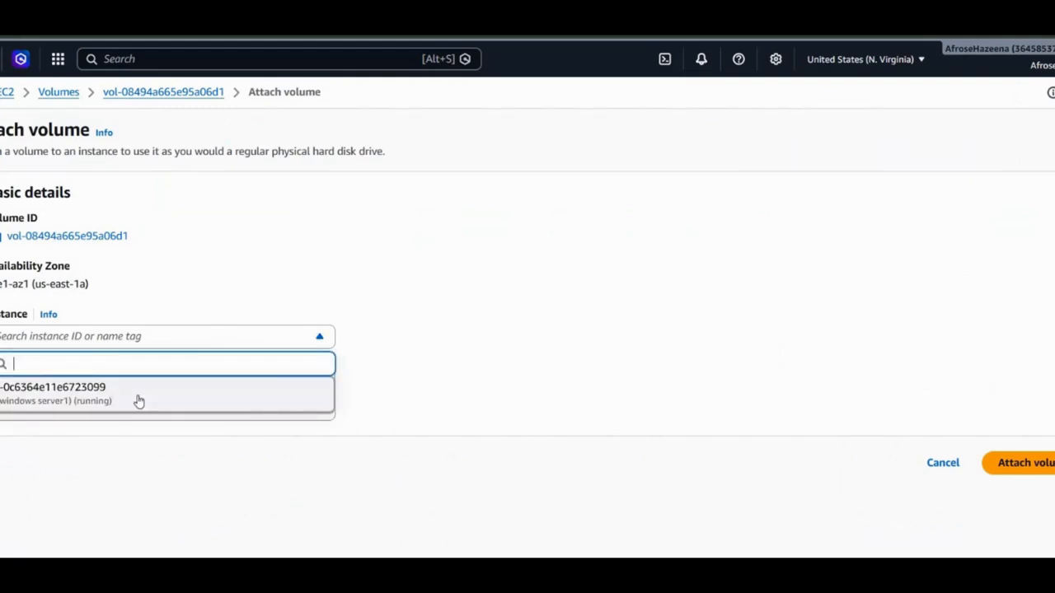
left_click(138, 401)
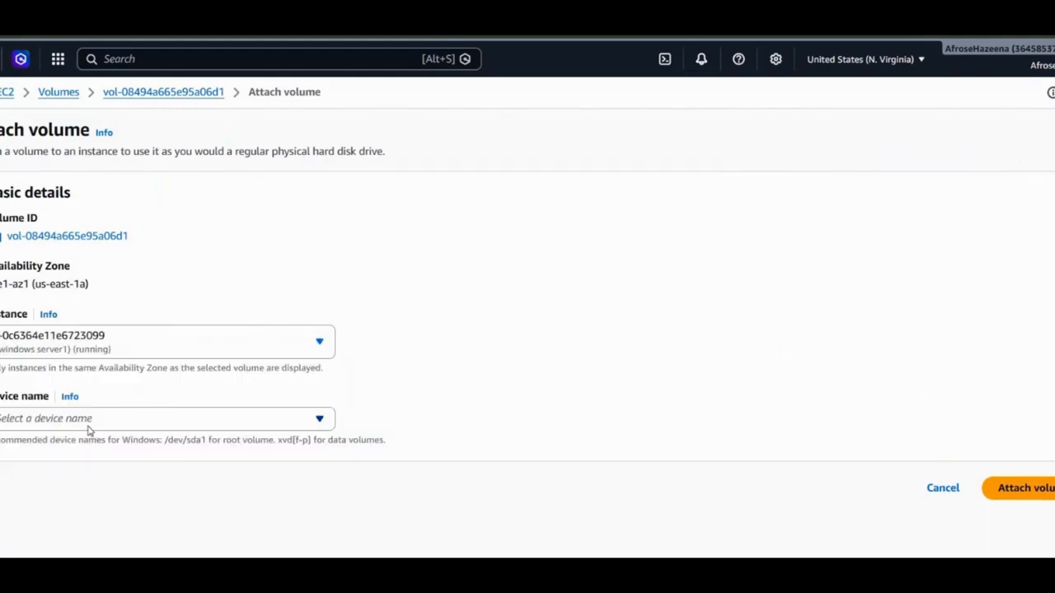
left_click(88, 424)
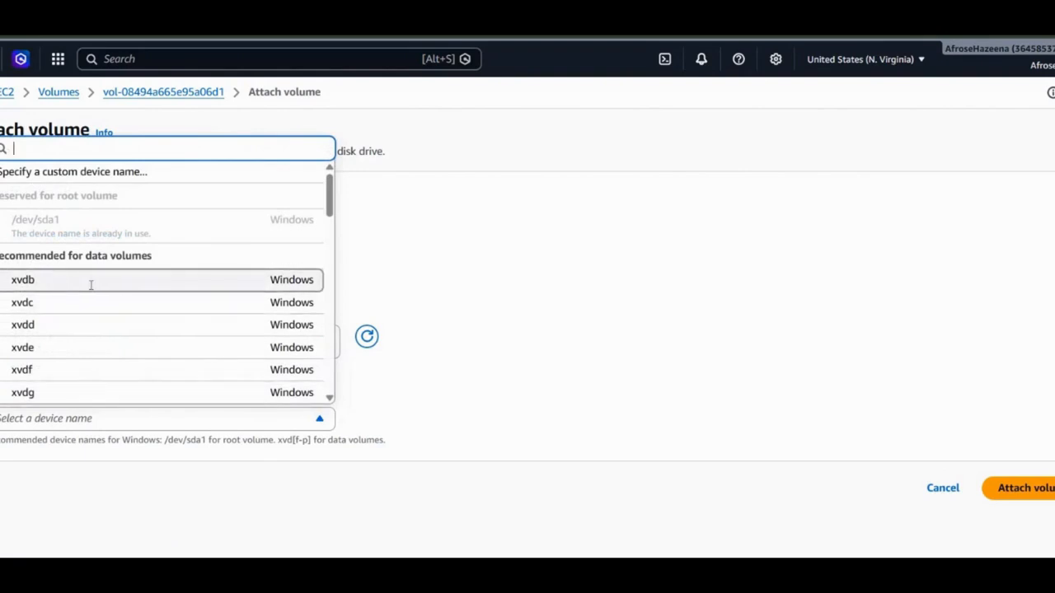
left_click(90, 284)
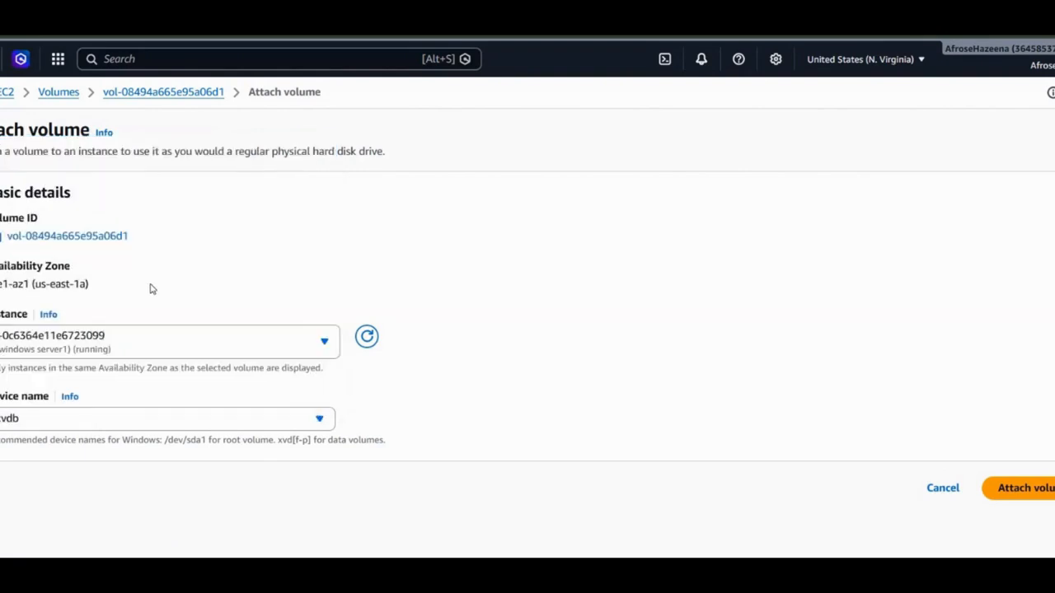
left_click(1018, 498)
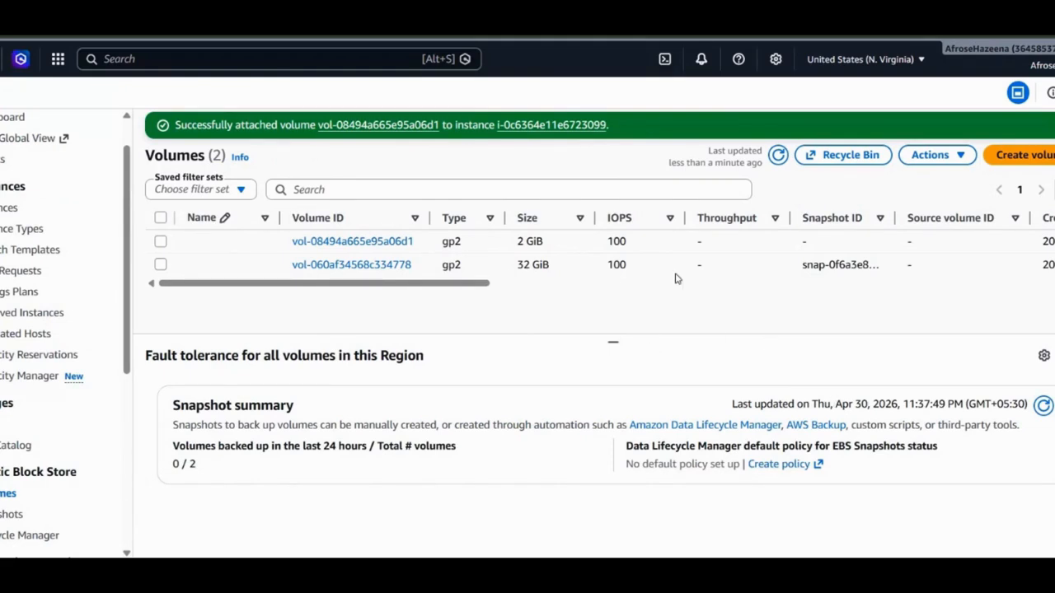
Check the remaining volume details, then switch to the remote desktop session and open diskmgmt.msc.
scroll(676, 279, "right", 3)
scroll(676, 278, "right", 10)
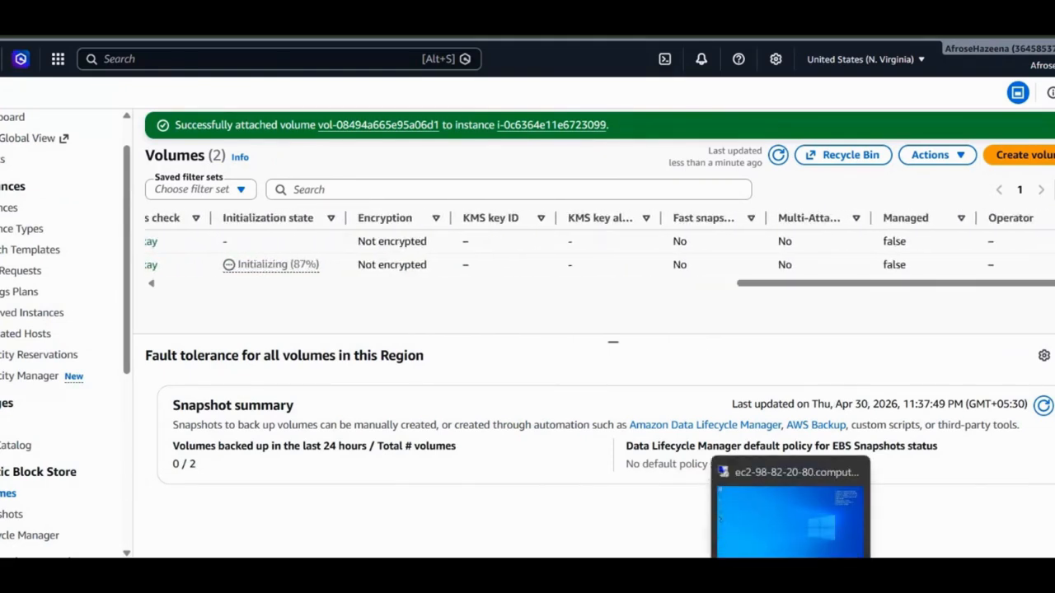
left_click(790, 587)
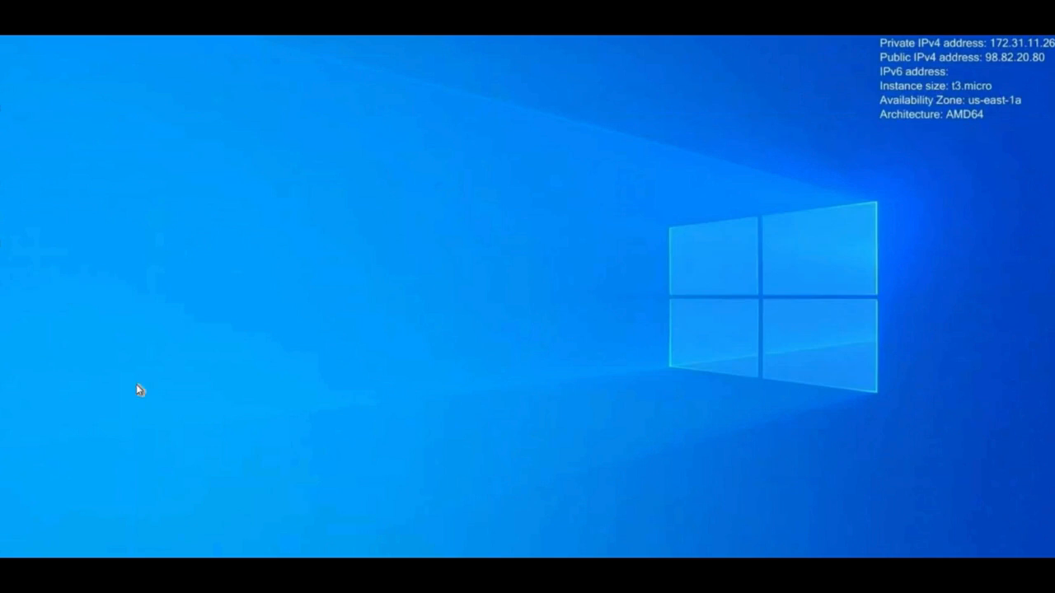
left_click(49, 579)
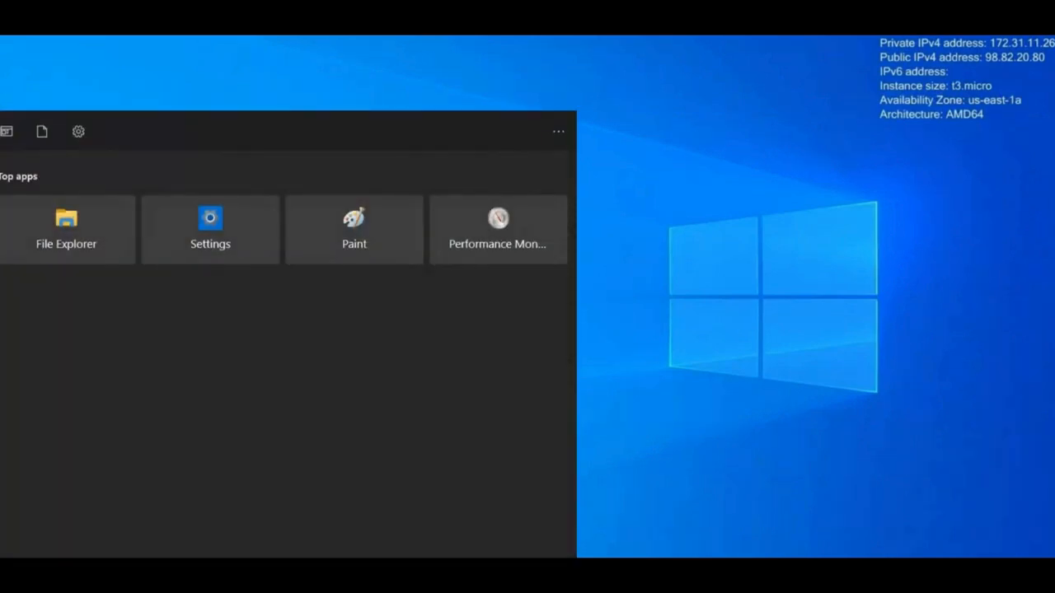
type("diskmgmt.msc")
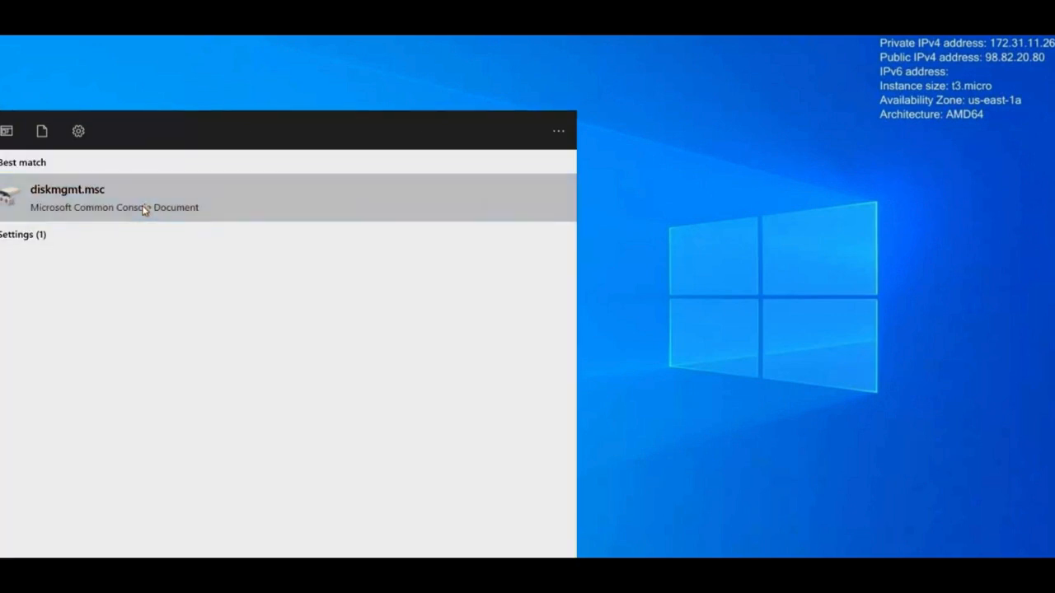
left_click(142, 210)
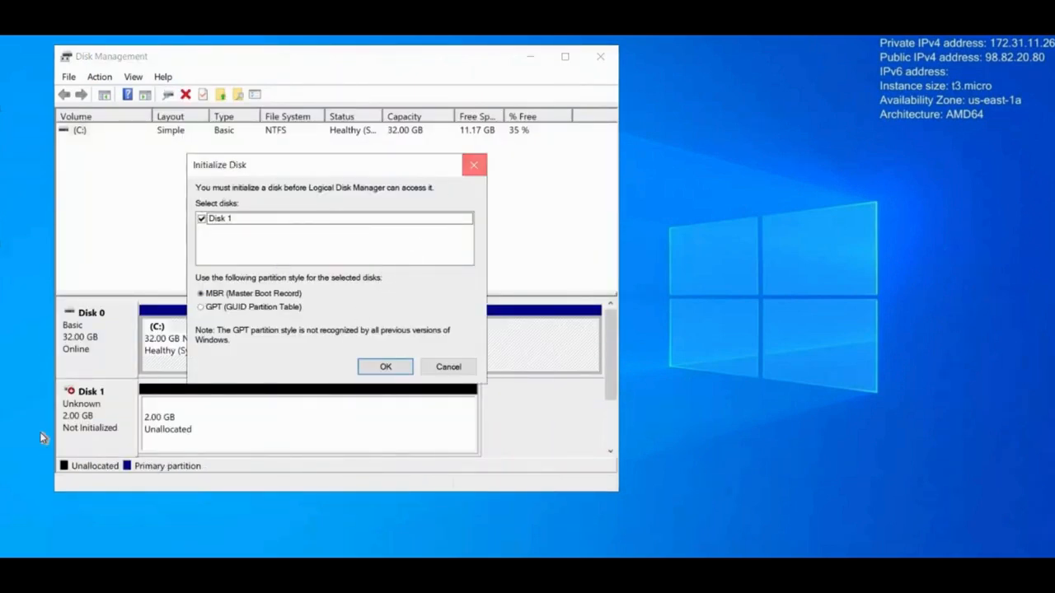
Dismiss the automatic initialization prompt, then initialize Disk 1 with the MBR (Master Boot Record) partition style.
left_click(476, 167)
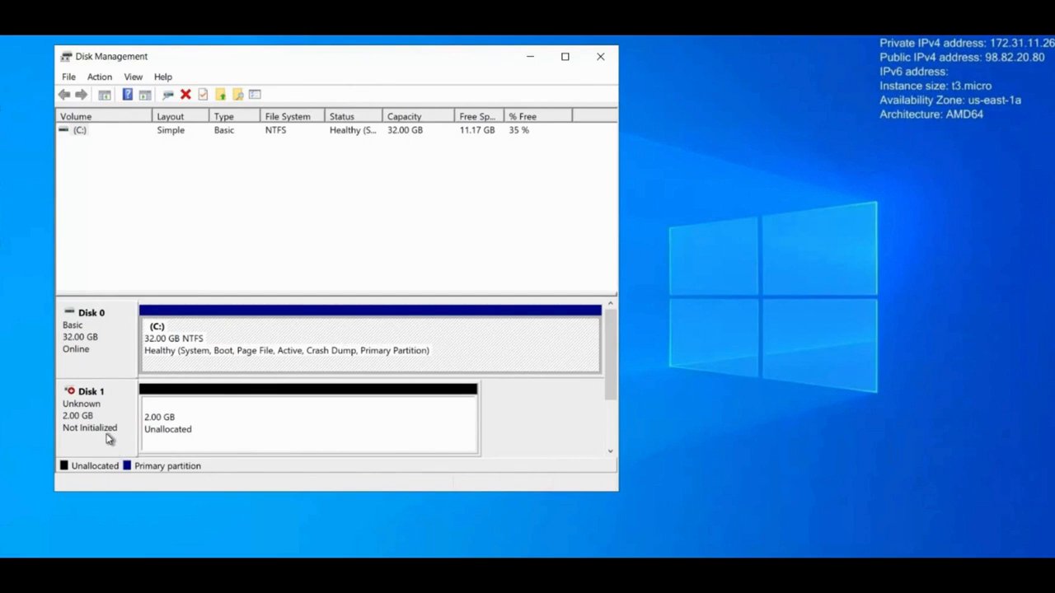
right_click(106, 438)
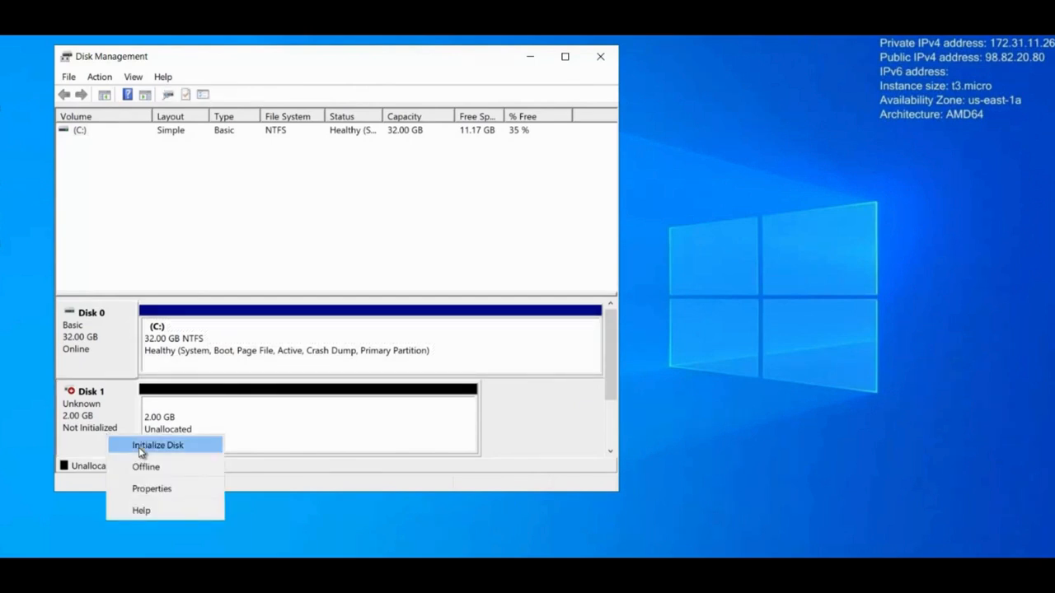
left_click(142, 446)
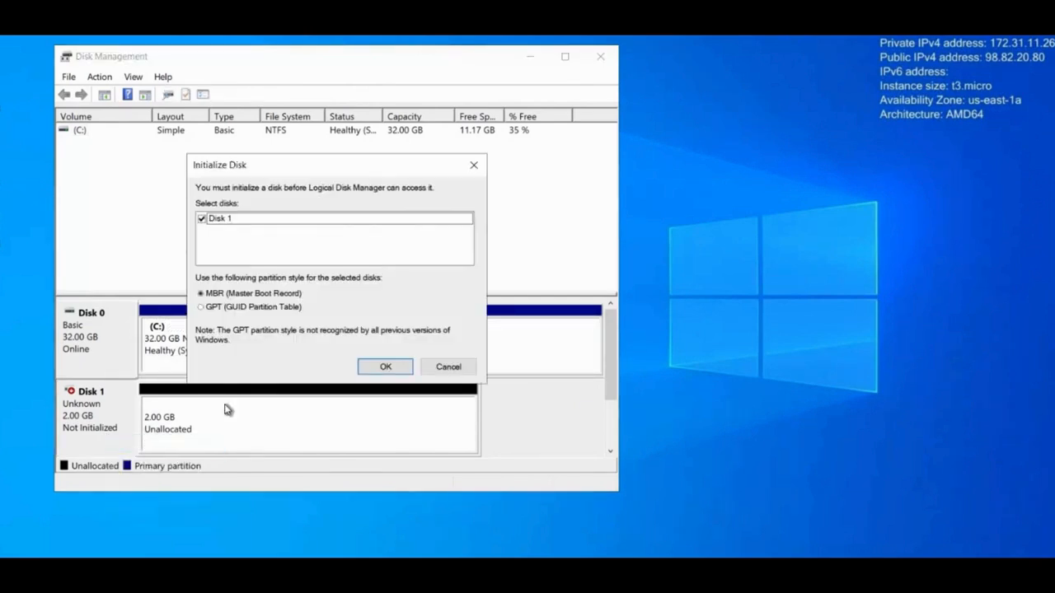
left_click(384, 370)
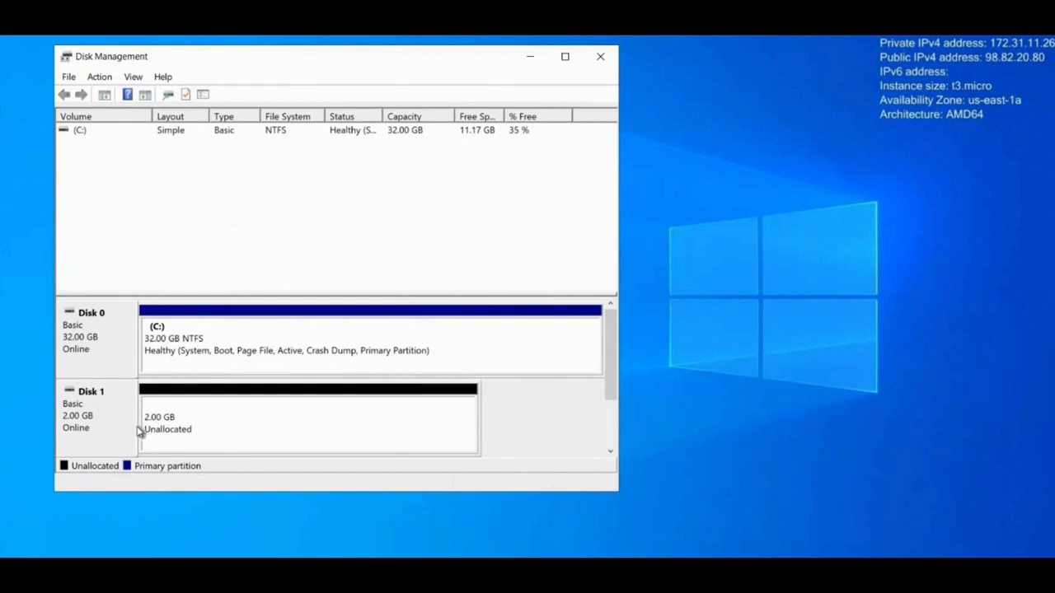
Create a simple volume in Disk 1's unallocated space with drive letter D, quick-formatted as NTFS with the label New Volume.
right_click(189, 435)
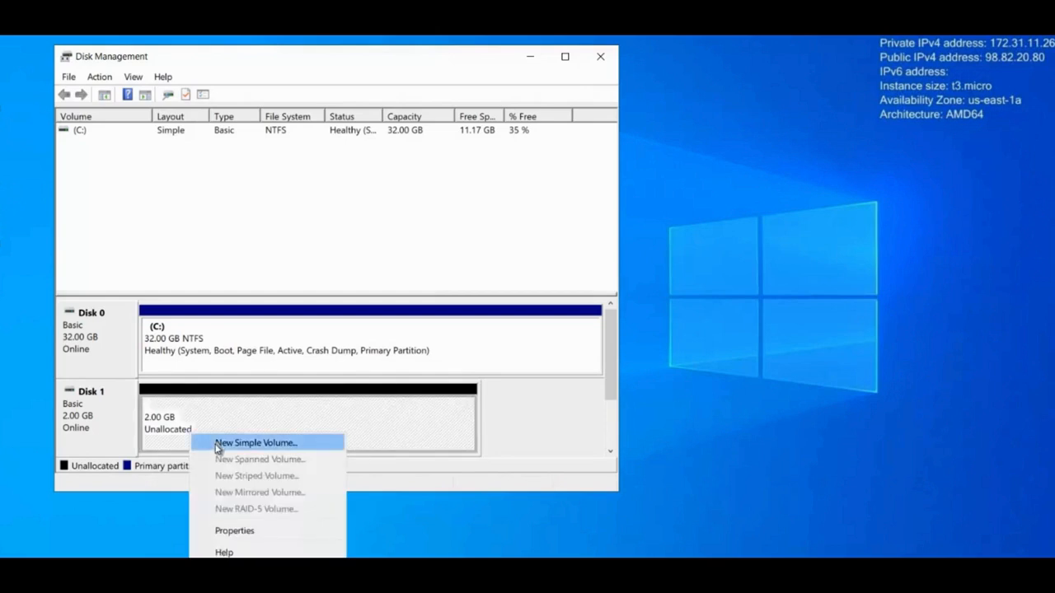
left_click(217, 445)
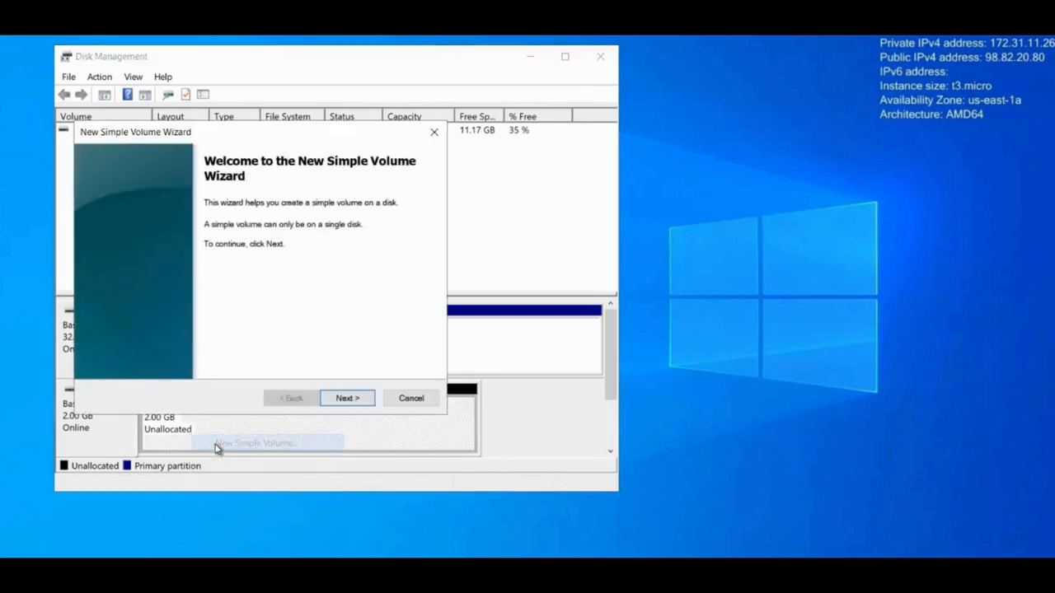
left_click(328, 404)
left_click(328, 402)
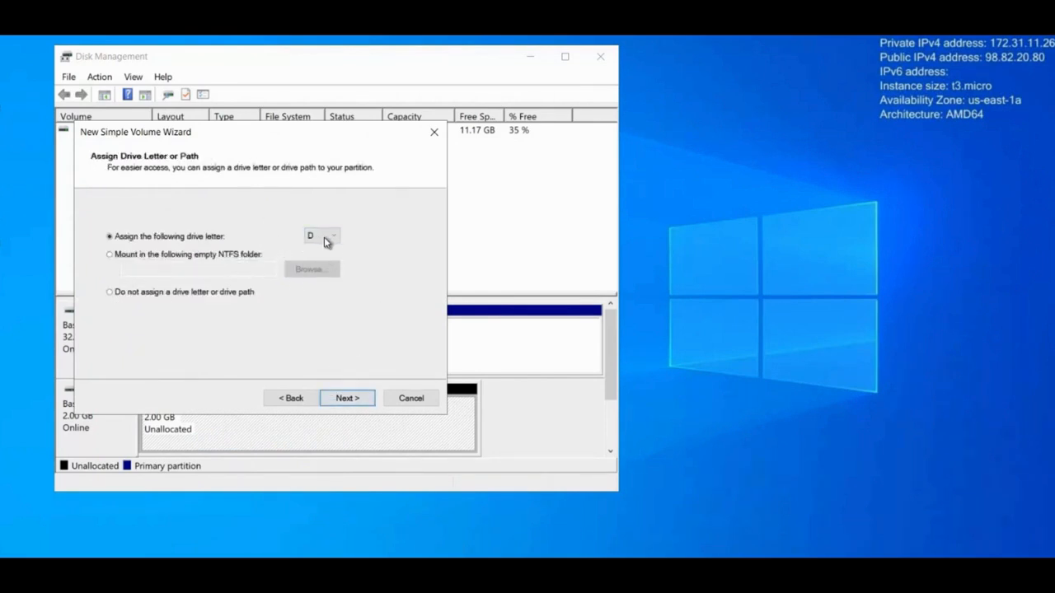
left_click(324, 236)
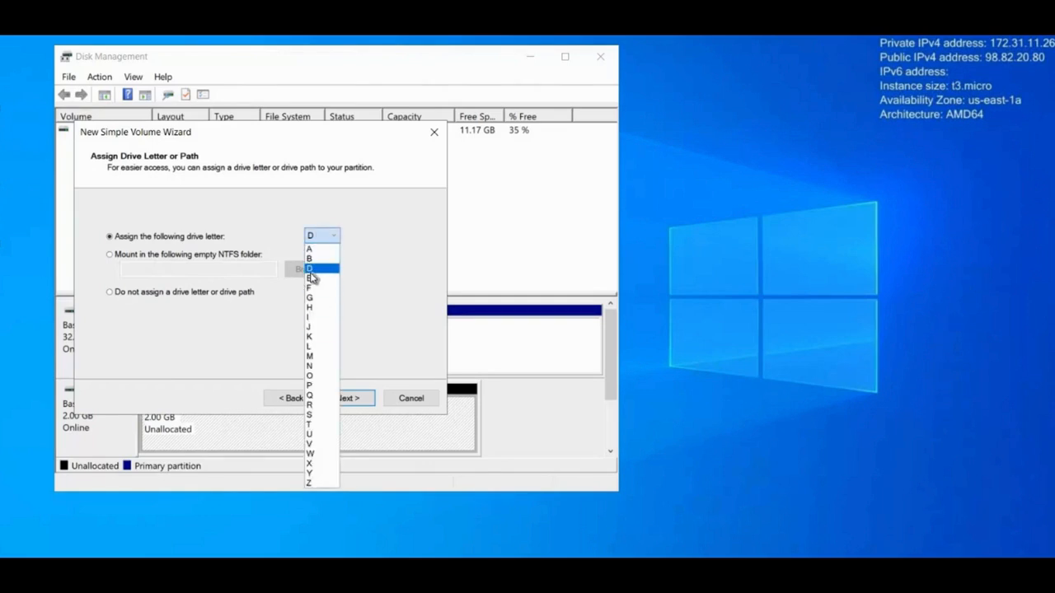
left_click(329, 383)
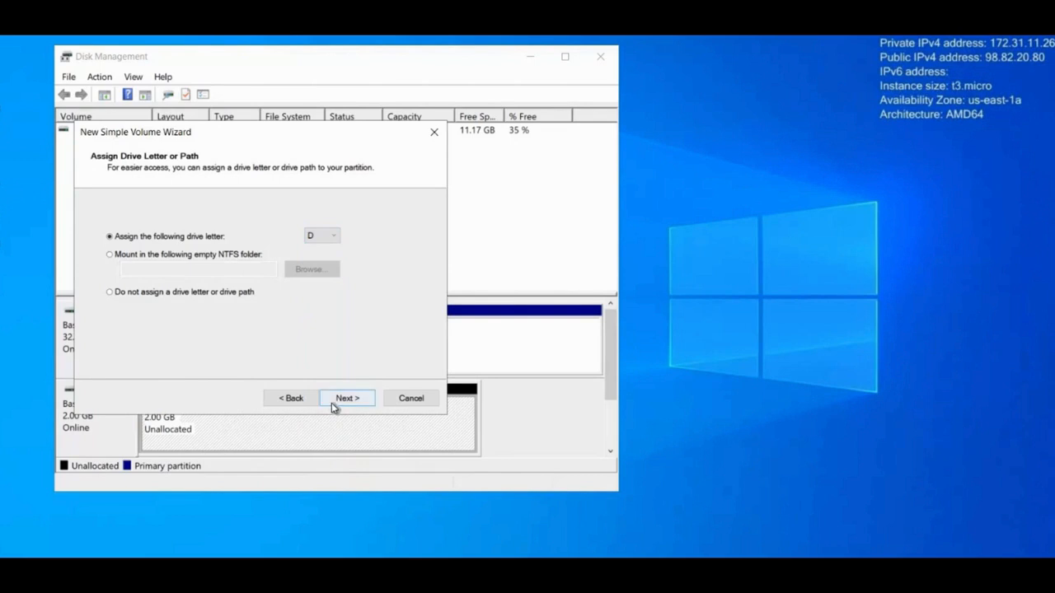
left_click(334, 404)
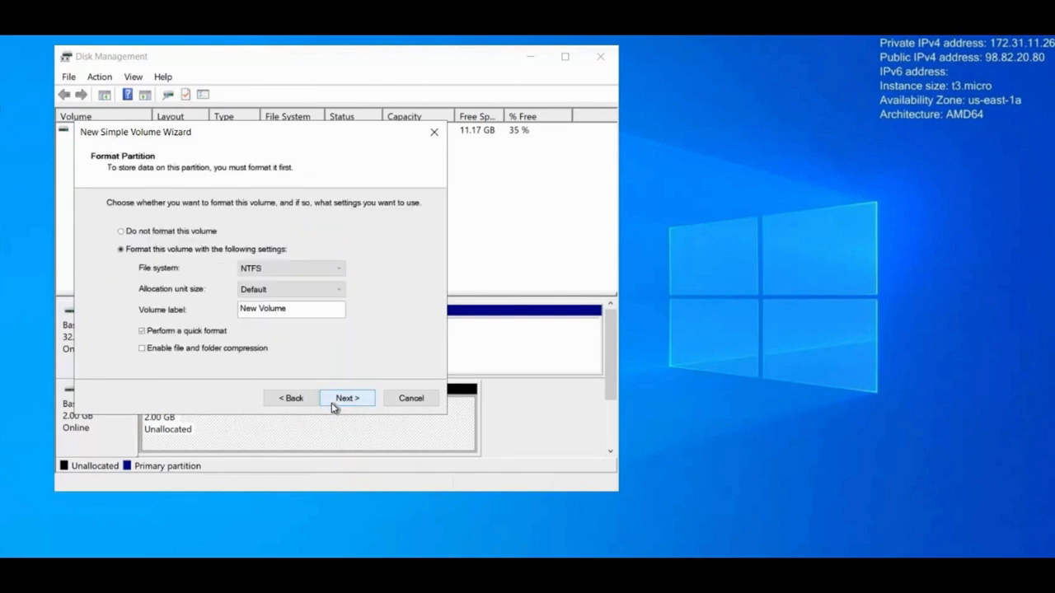
left_click(334, 404)
left_click(347, 398)
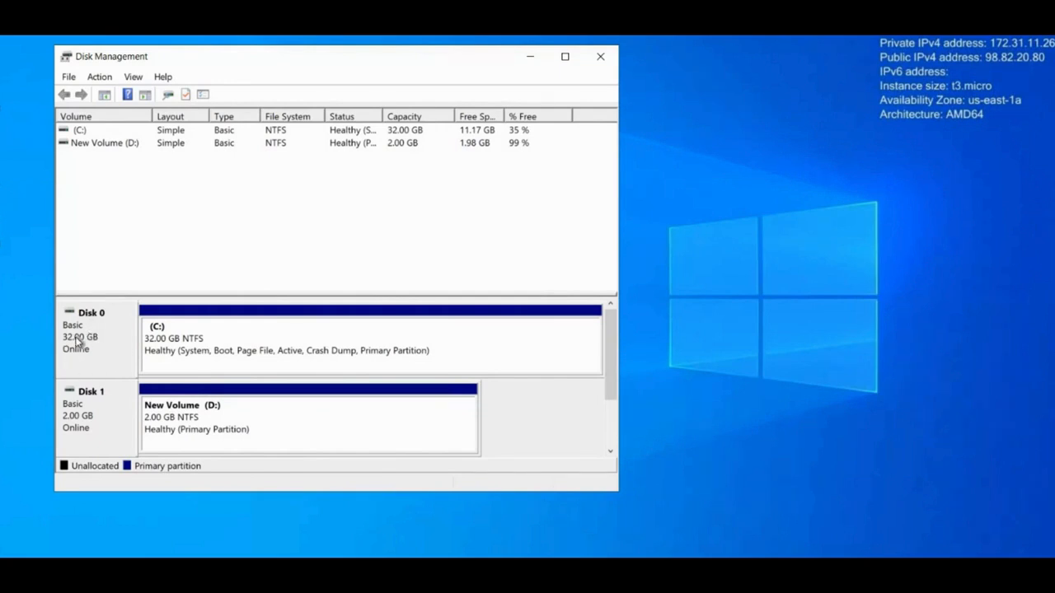
Switch back to the EC2 console and detach the 2 GiB gp2 volume from its instance.
left_click(532, 57)
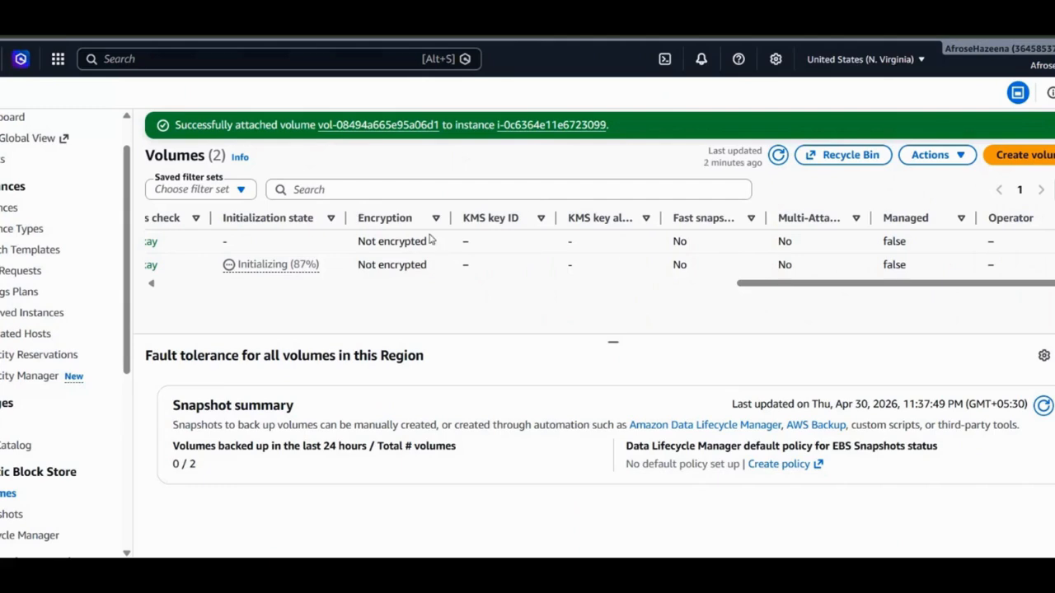
scroll(429, 239, "left", 10)
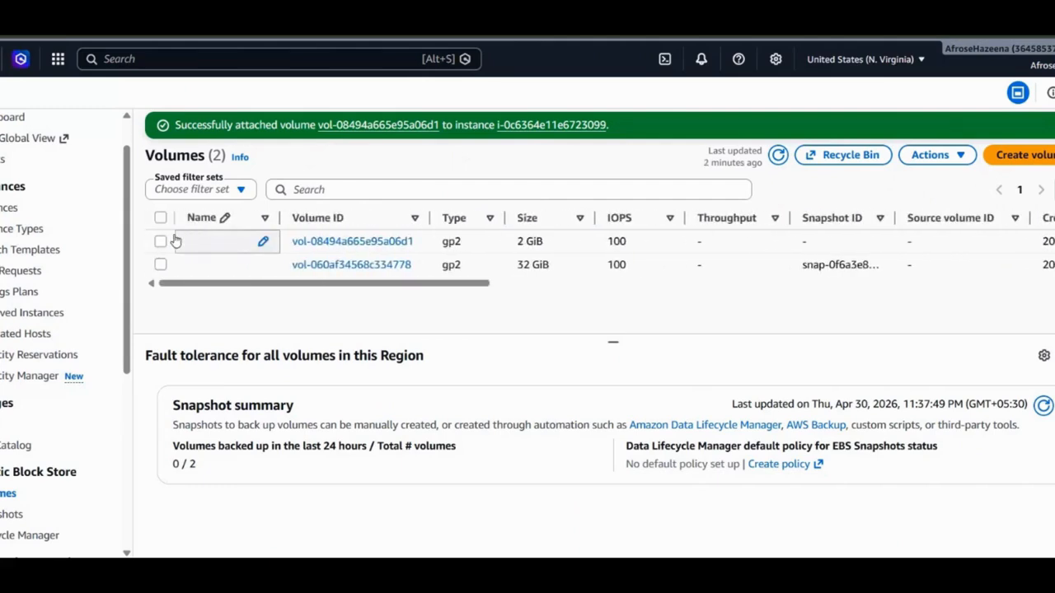
left_click(160, 240)
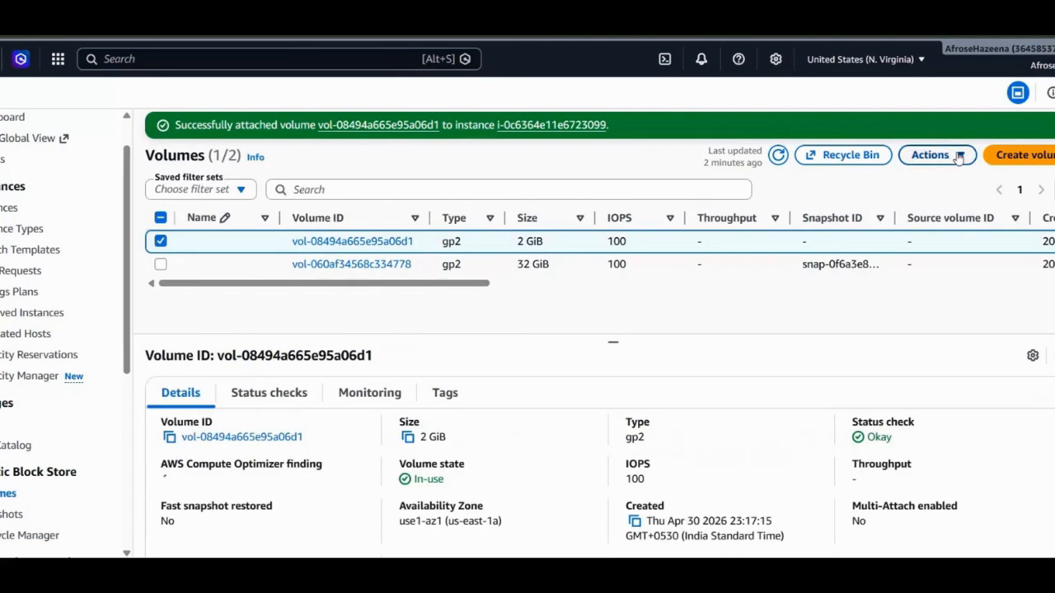
left_click(960, 156)
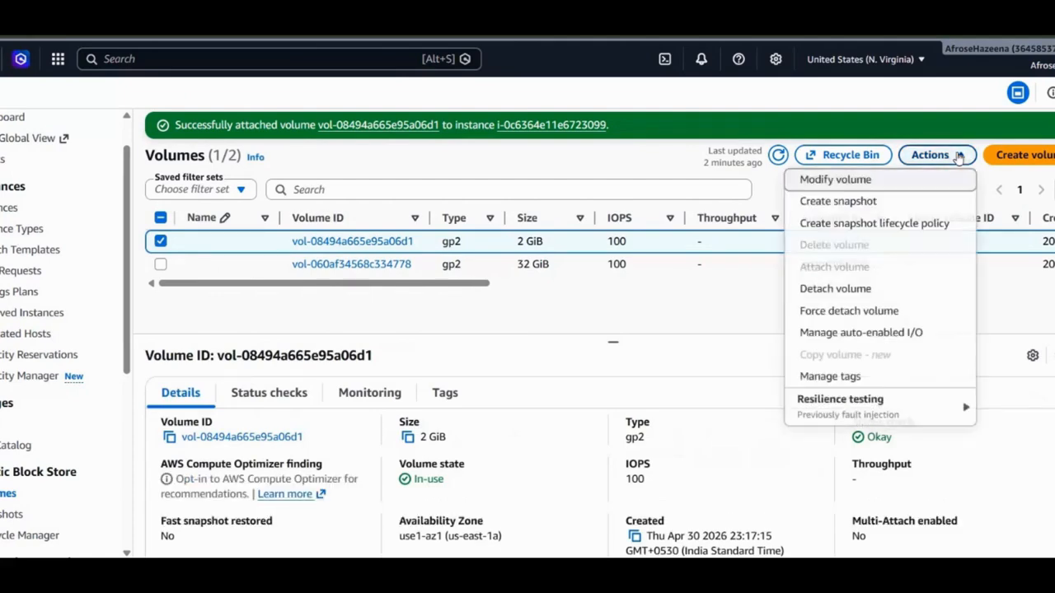
left_click(835, 289)
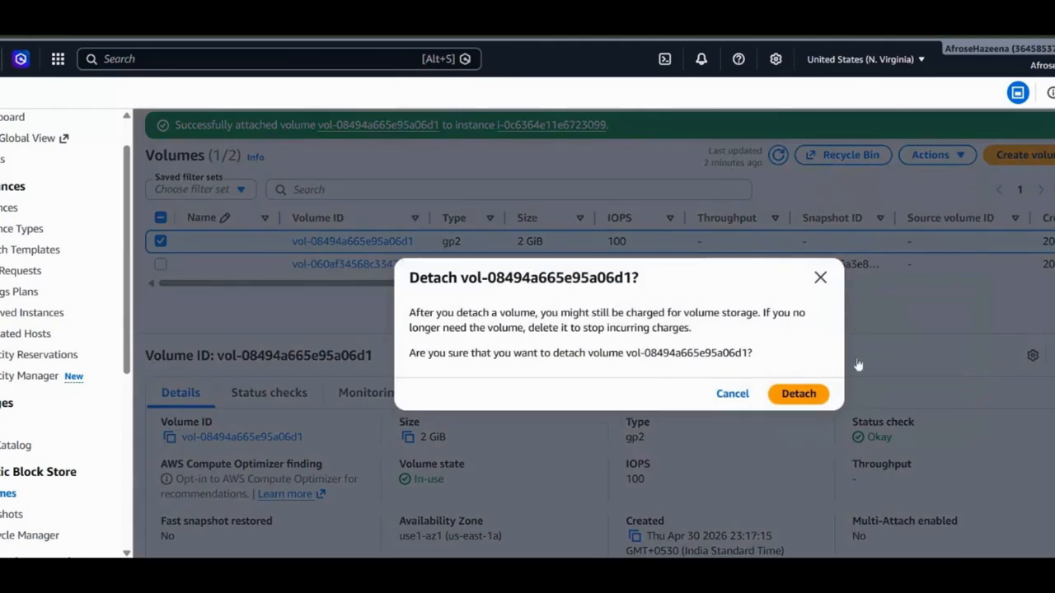
left_click(798, 394)
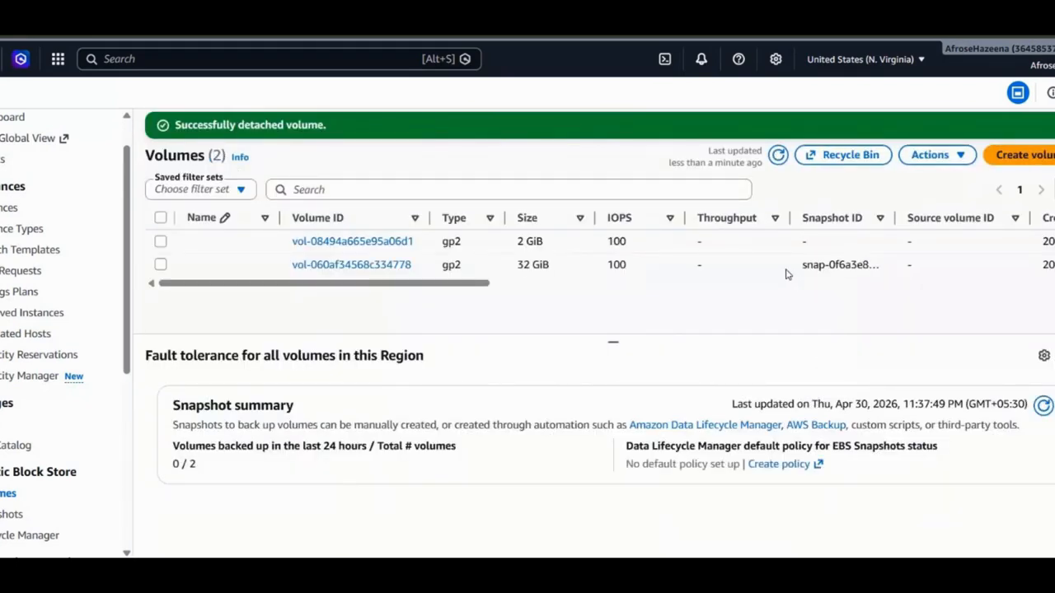
Refresh the EBS volumes list, check the disks in the remote session's Disk Management, and minimize its window.
left_click(779, 157)
left_click(792, 511)
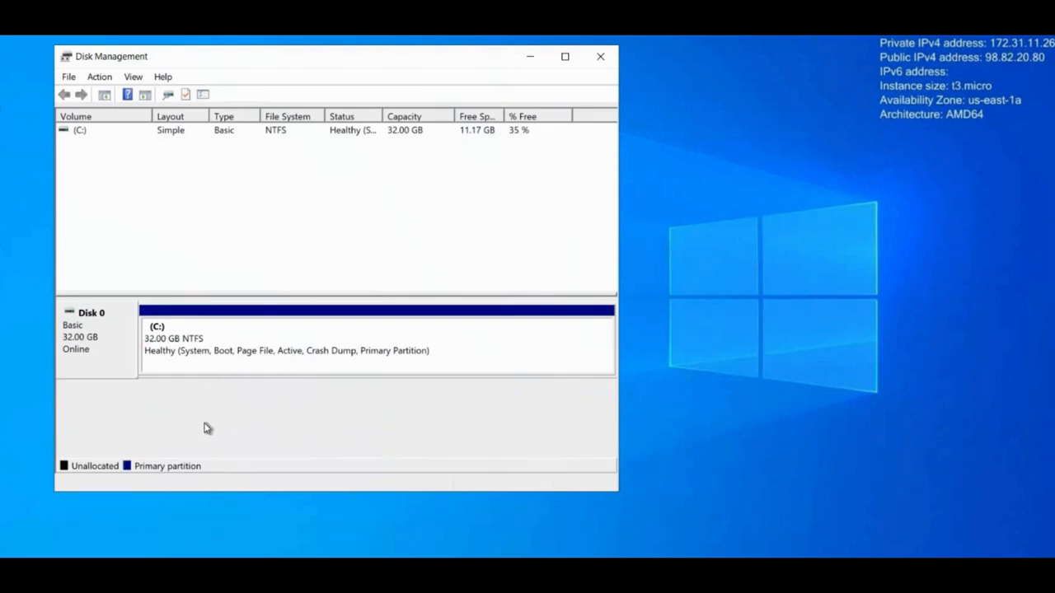
left_click(536, 58)
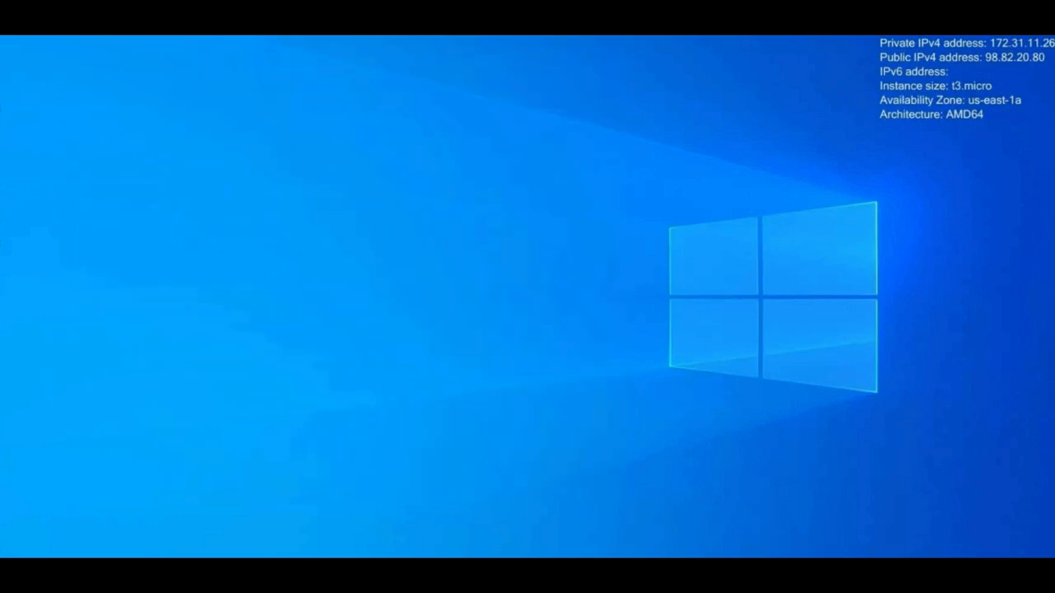